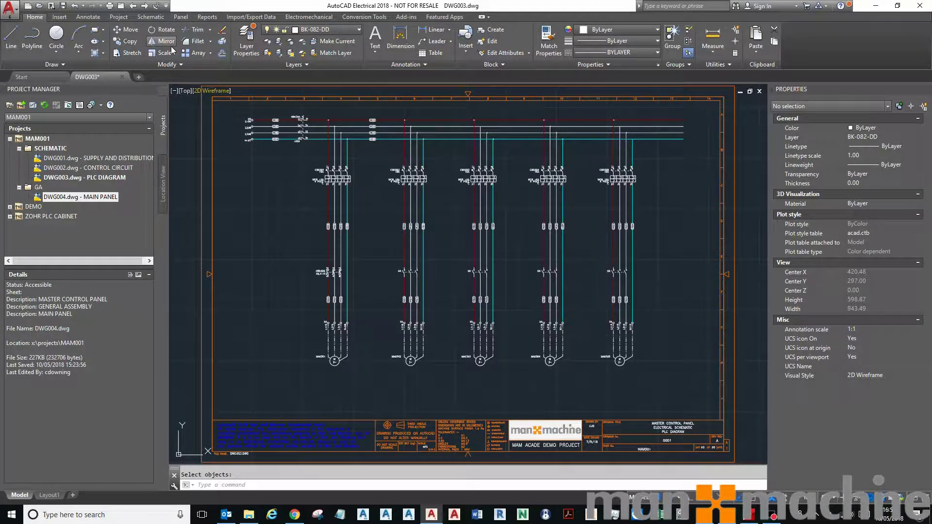
Open Report Format Setup from the Reports ribbon tab
{"action": "left_click", "coordinate": [212, 18]}
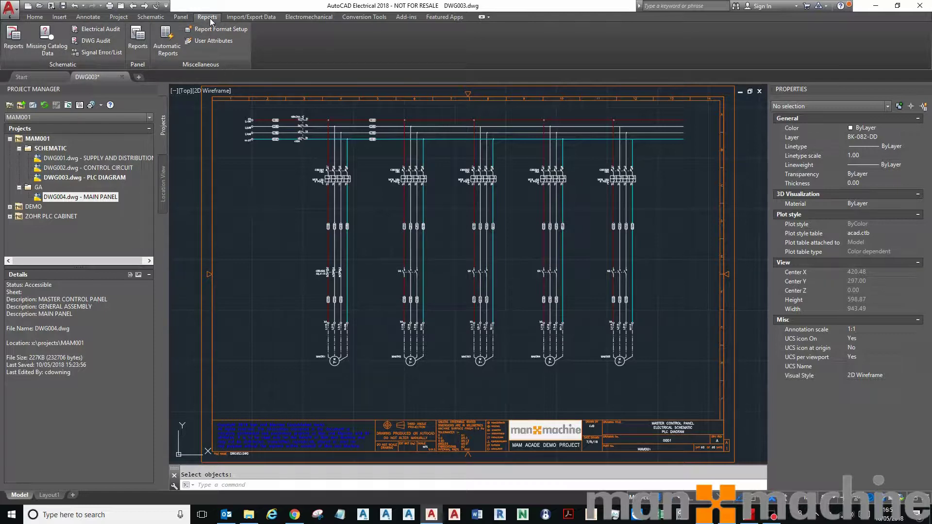
{"action": "left_click", "coordinate": [216, 29]}
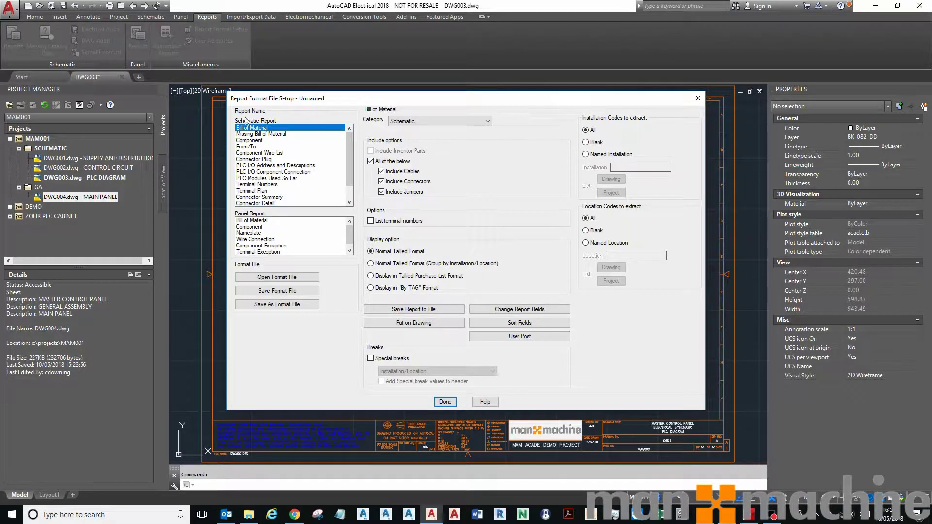
Load the final_bom.set format file and bring up the BOM table placement settings
{"action": "left_click", "coordinate": [288, 278]}
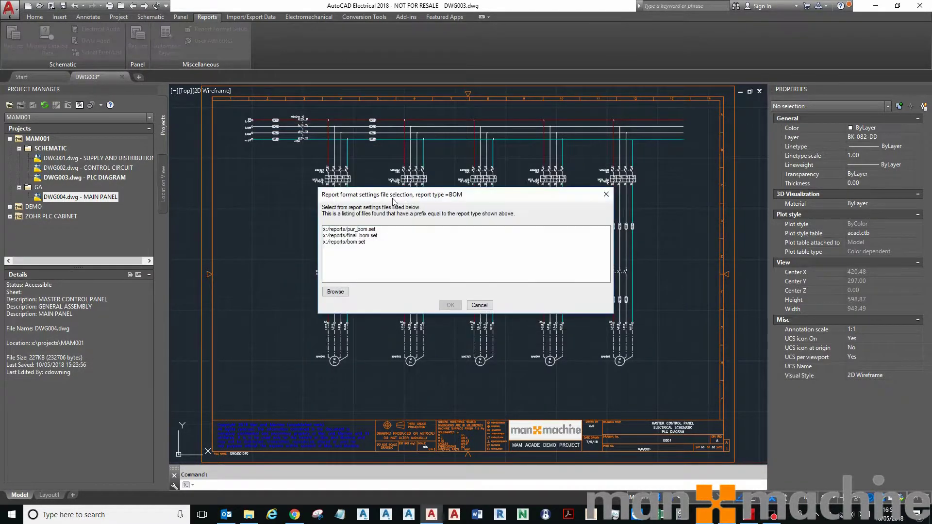
{"action": "left_click", "coordinate": [359, 236]}
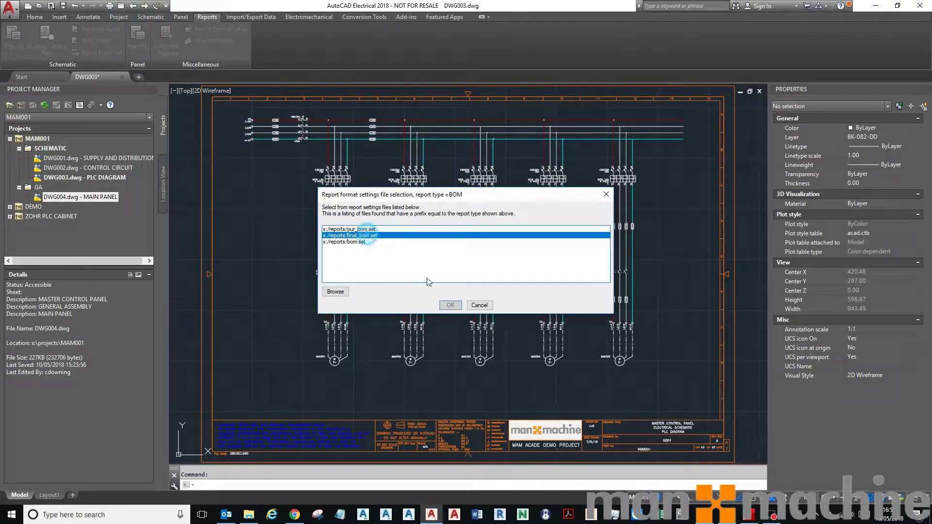
{"action": "left_click", "coordinate": [451, 305]}
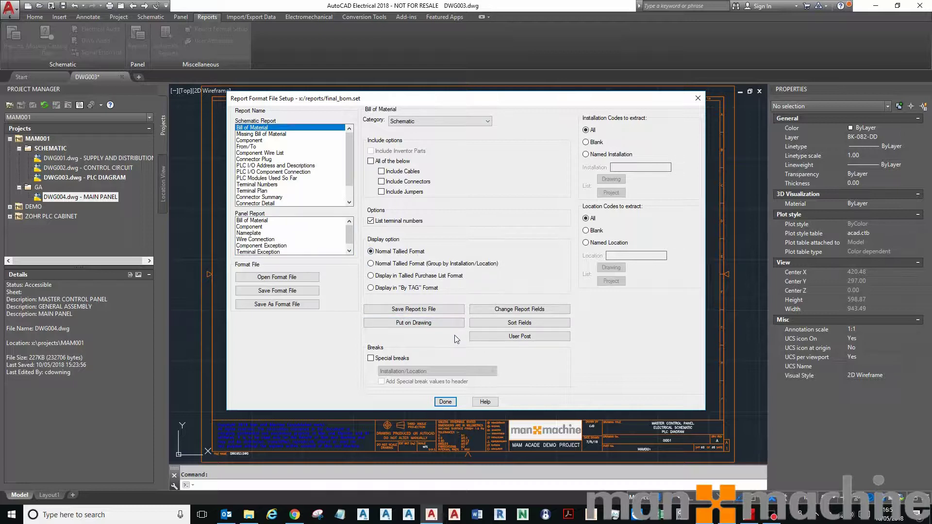
{"action": "left_click", "coordinate": [429, 323]}
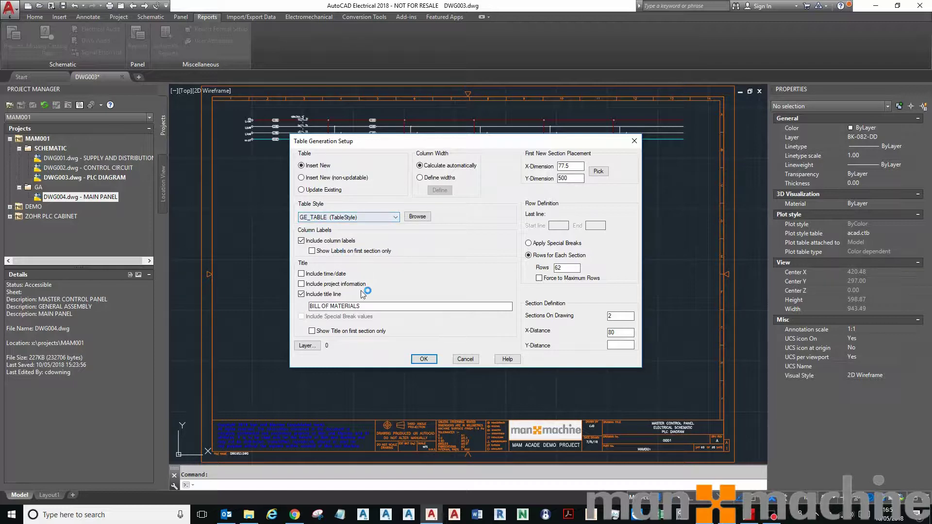
{"action": "double_click", "coordinate": [384, 307]}
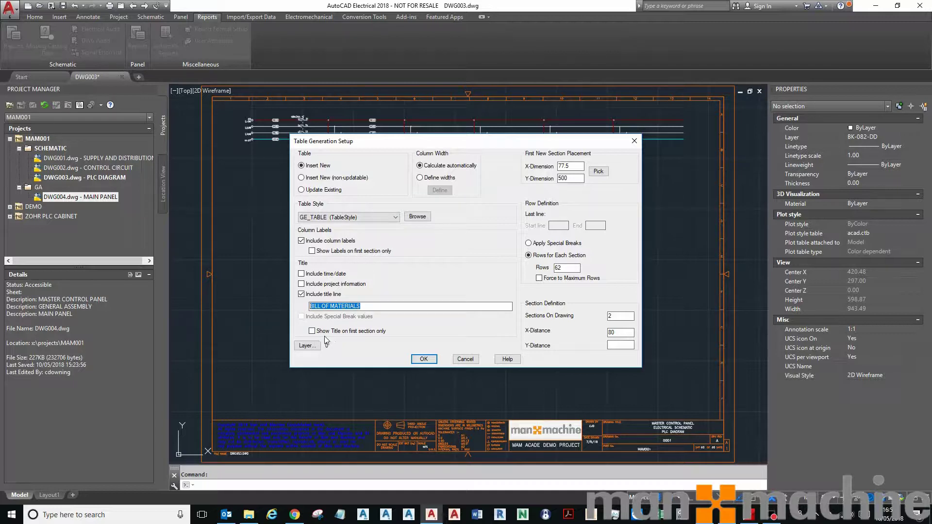
{"action": "left_click", "coordinate": [372, 306]}
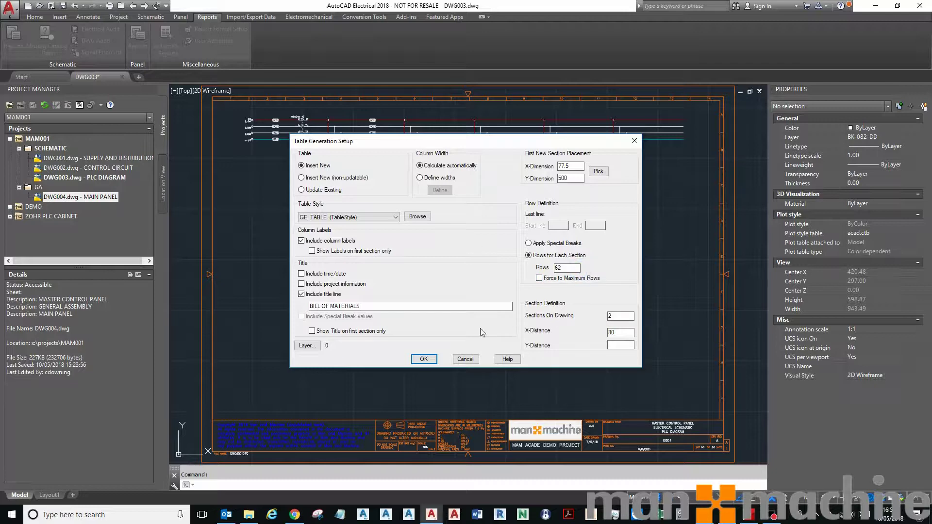
{"action": "left_click", "coordinate": [424, 359]}
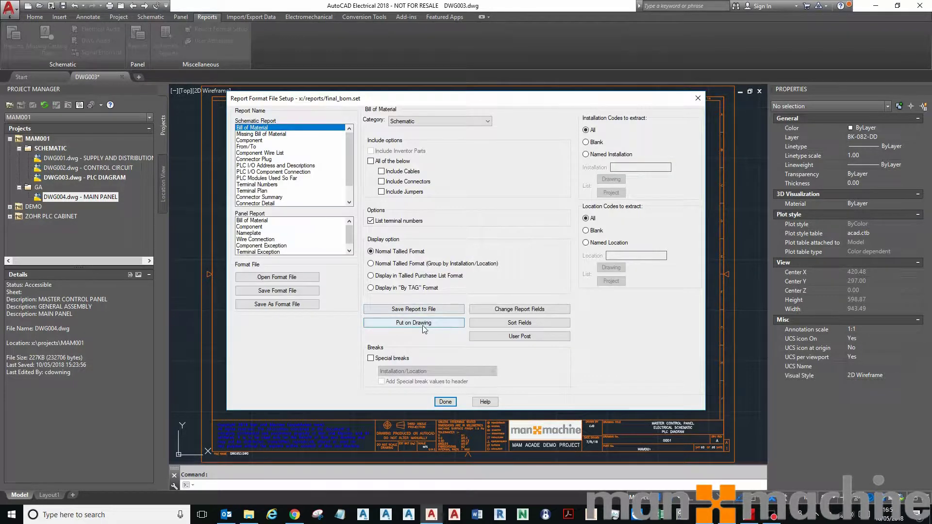
{"action": "left_click", "coordinate": [409, 311]}
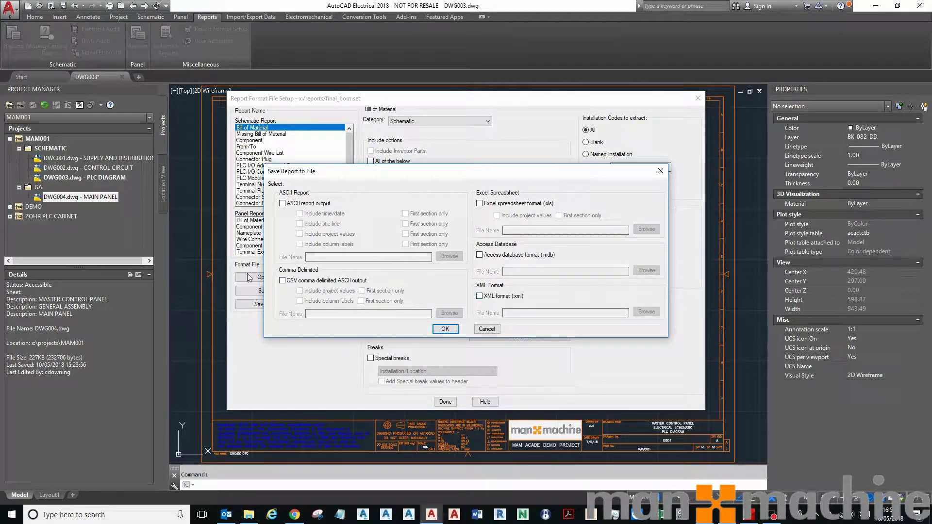
{"action": "left_click", "coordinate": [440, 329]}
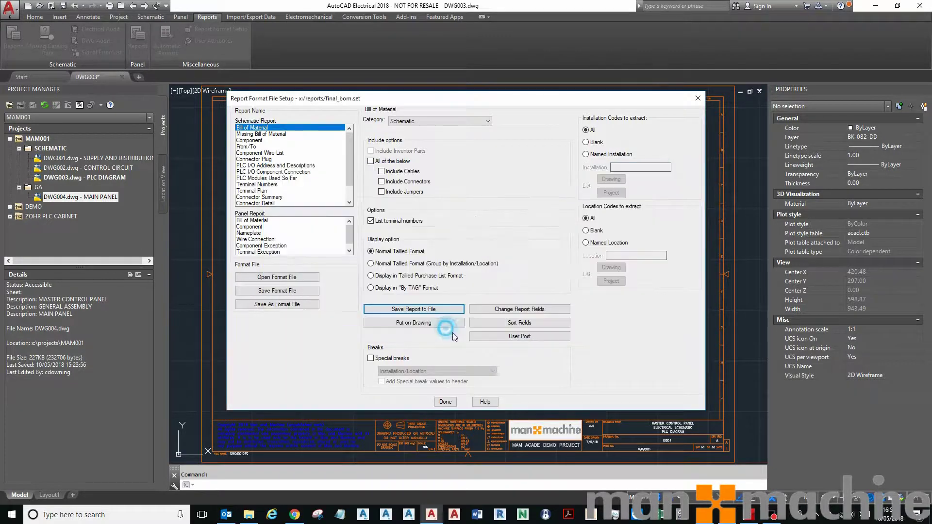
Remove TAGS, USER1 and USER2 from the BOM fields, add CATALOG, and move MFG under it
{"action": "left_click", "coordinate": [534, 311]}
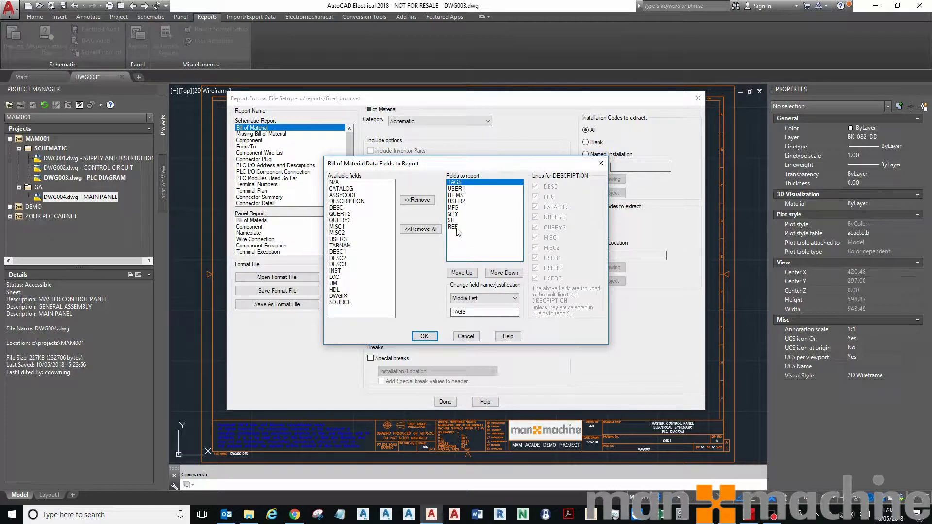
{"action": "left_click", "coordinate": [417, 201]}
{"action": "left_click", "coordinate": [343, 195]}
{"action": "left_click", "coordinate": [418, 201]}
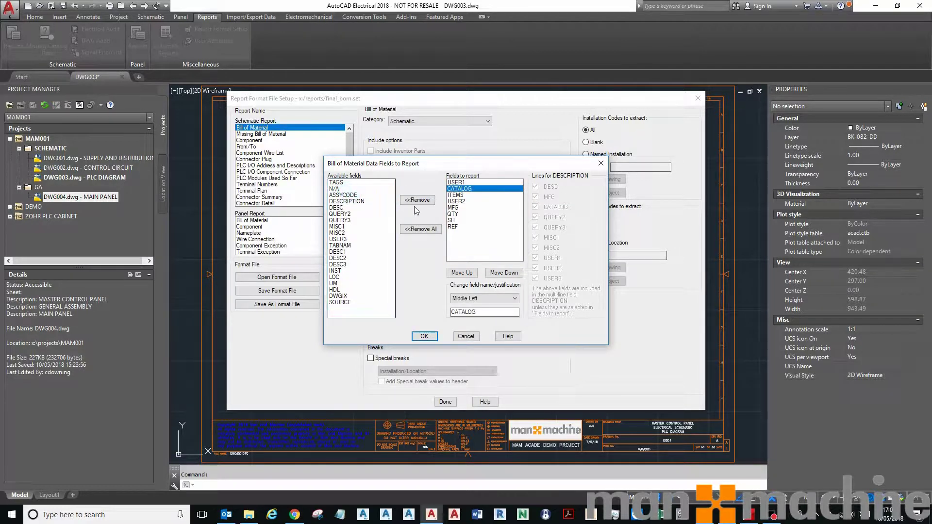
{"action": "left_click", "coordinate": [453, 207]}
{"action": "left_click", "coordinate": [462, 272]}
{"action": "left_click", "coordinate": [462, 272]}
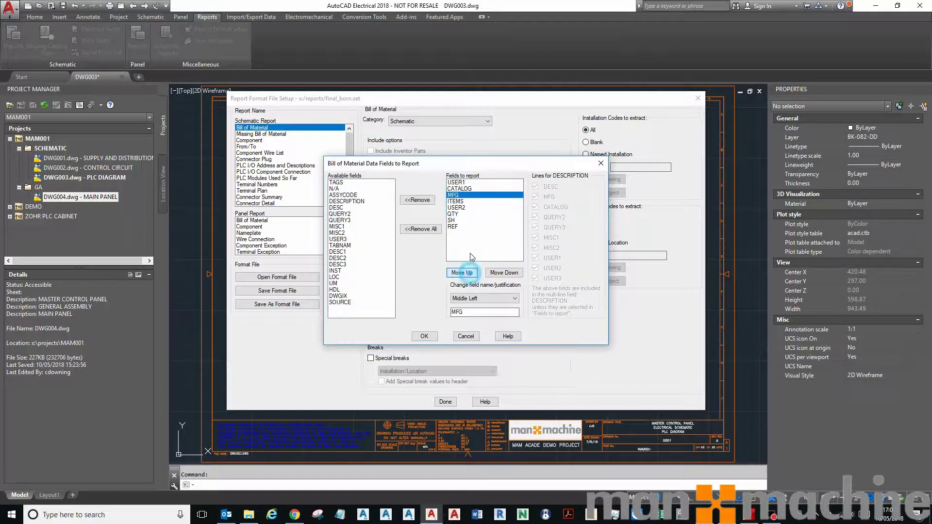
{"action": "left_click", "coordinate": [456, 208]}
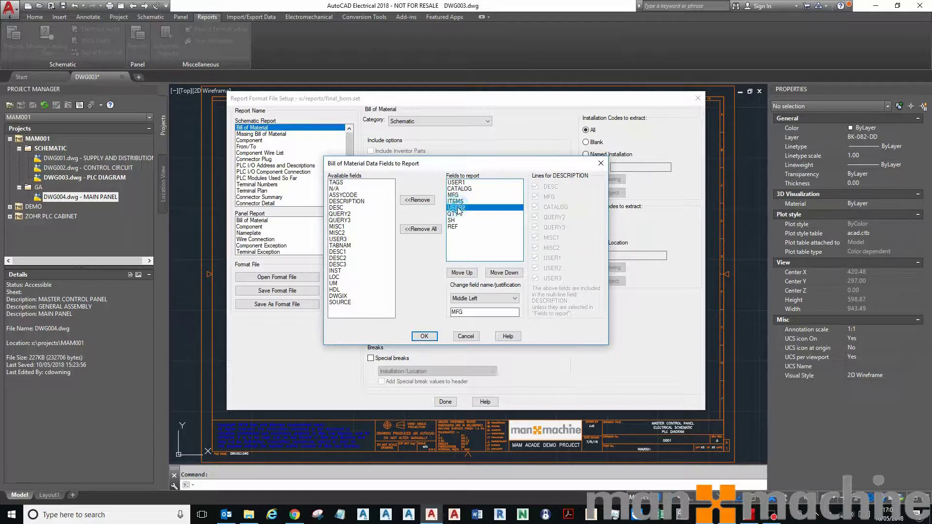
{"action": "left_click", "coordinate": [417, 200]}
{"action": "left_click", "coordinate": [459, 182]}
{"action": "left_click", "coordinate": [417, 200]}
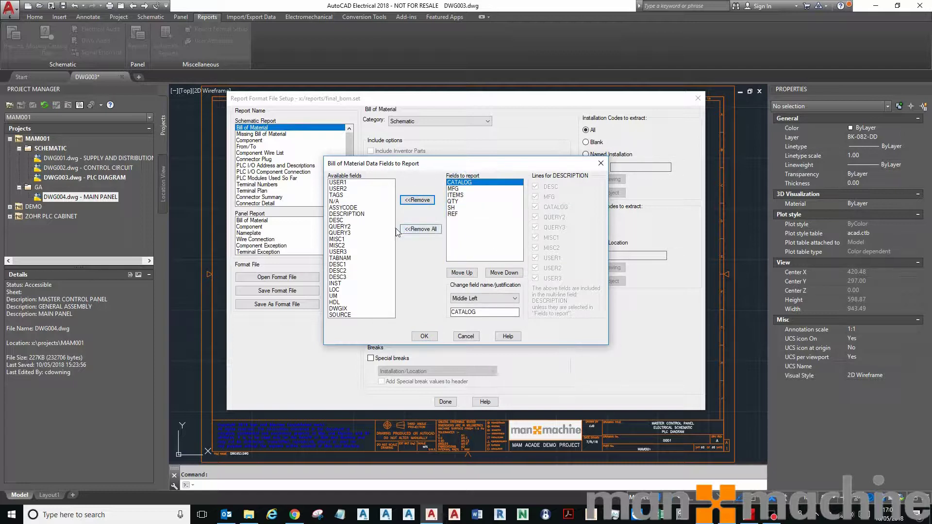
Add DESCRIPTION below ITEMS, move QTY to the top, and exclude MFG from description lines
{"action": "double_click", "coordinate": [346, 214]}
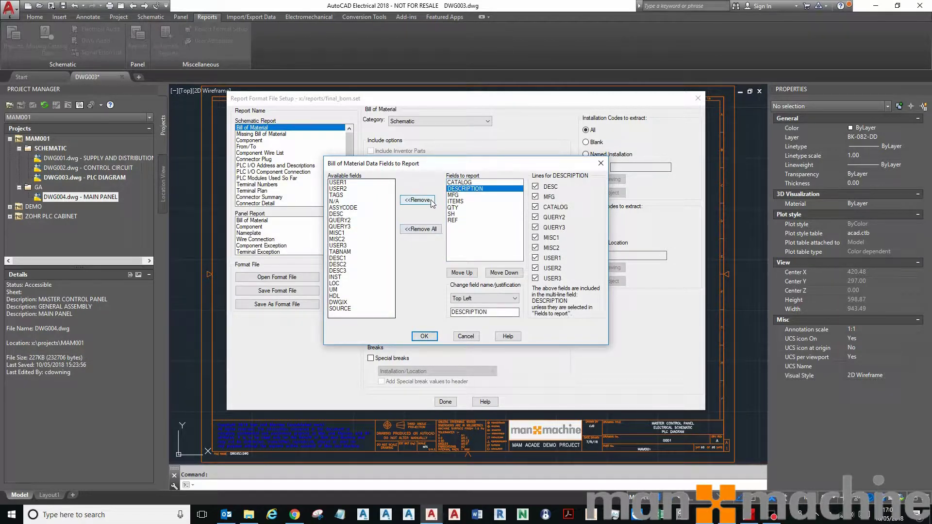
{"action": "left_click", "coordinate": [504, 272]}
{"action": "left_click", "coordinate": [504, 273]}
{"action": "left_click", "coordinate": [454, 208]}
{"action": "left_click", "coordinate": [461, 273]}
{"action": "left_click", "coordinate": [461, 273]}
{"action": "left_click", "coordinate": [461, 273]}
{"action": "left_click", "coordinate": [461, 273]}
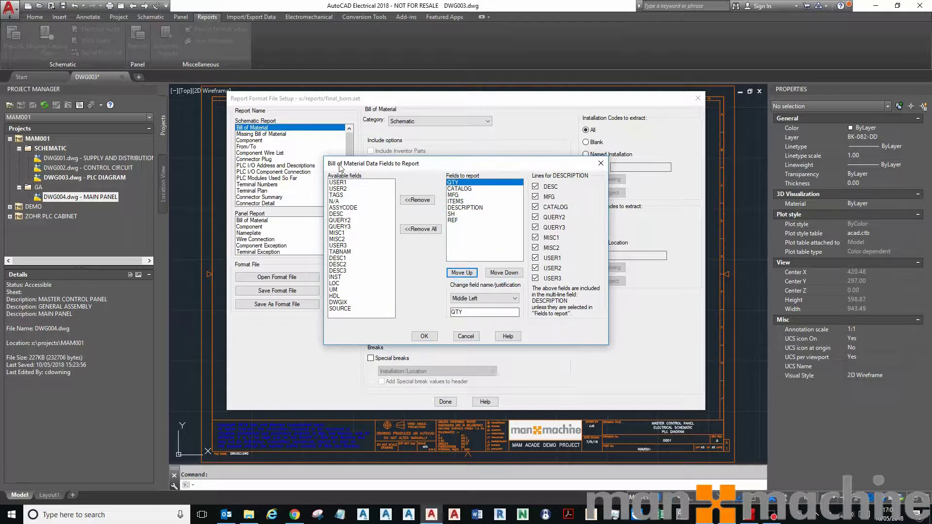
{"action": "left_click", "coordinate": [536, 197]}
Exclude CATALOG, QUERY3, MISC1 and USER3 from the DESCRIPTION lines
{"action": "left_click", "coordinate": [535, 207]}
{"action": "left_click", "coordinate": [536, 228]}
{"action": "left_click", "coordinate": [536, 237]}
{"action": "left_click", "coordinate": [537, 259]}
{"action": "left_click", "coordinate": [536, 279]}
Set DESCRIPTION justification to Middle Left and accept the report field changes
{"action": "left_click", "coordinate": [460, 189]}
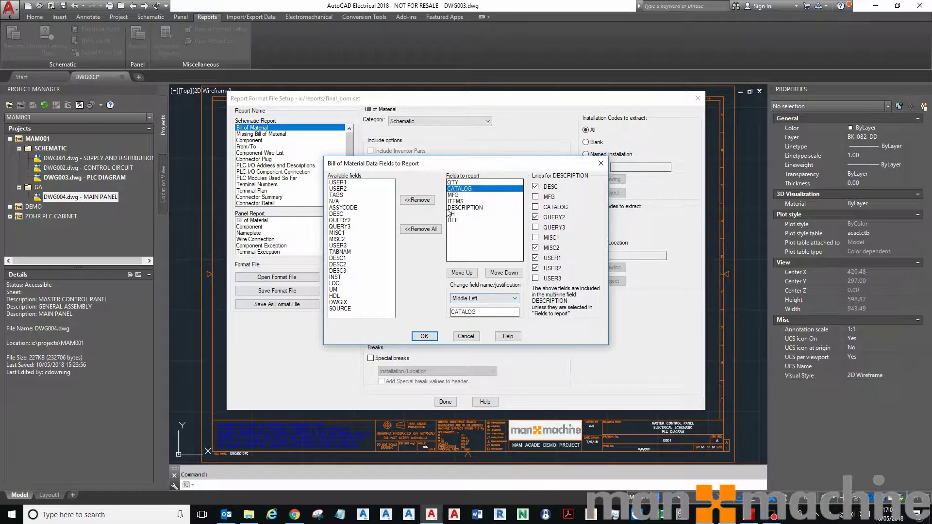
{"action": "left_click", "coordinate": [453, 195]}
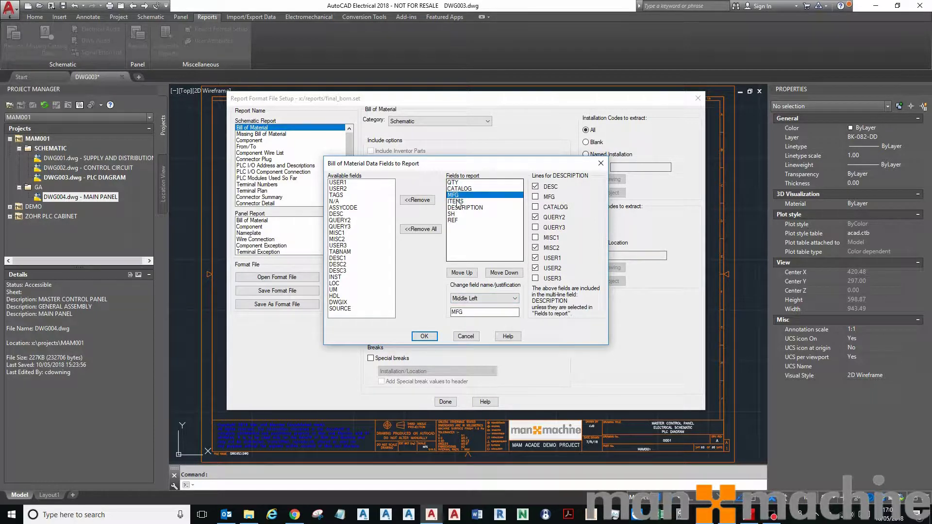
{"action": "left_click", "coordinate": [459, 201]}
{"action": "left_click", "coordinate": [464, 208]}
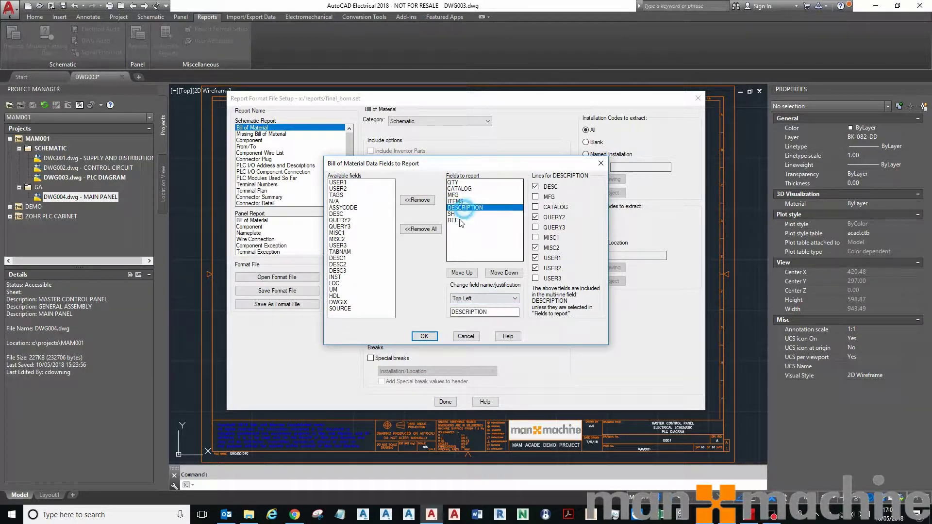
{"action": "left_click", "coordinate": [485, 299]}
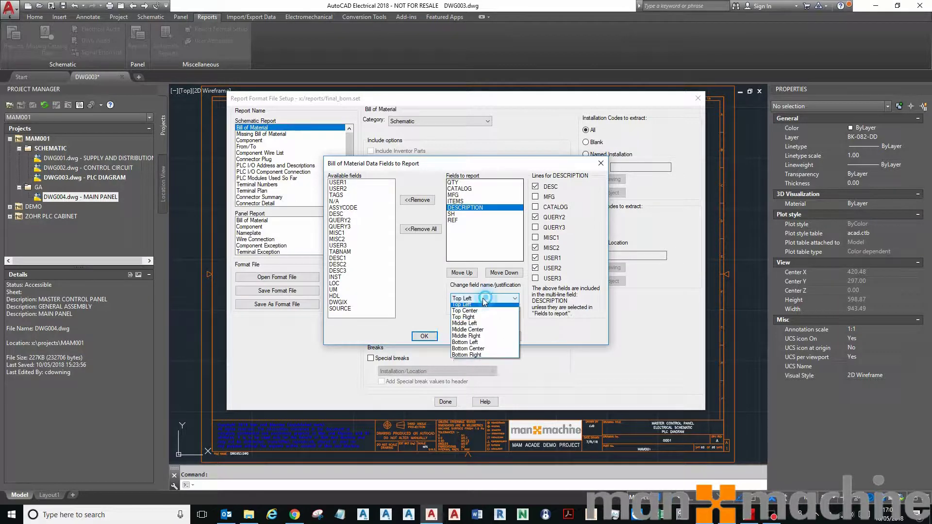
{"action": "left_click", "coordinate": [488, 327]}
{"action": "left_click", "coordinate": [459, 214]}
{"action": "left_click", "coordinate": [458, 220]}
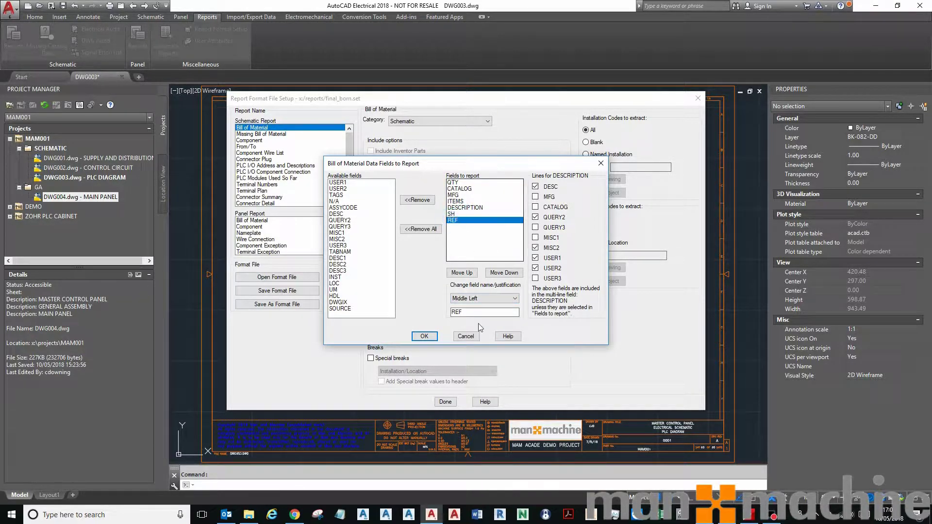
{"action": "left_click", "coordinate": [466, 337]}
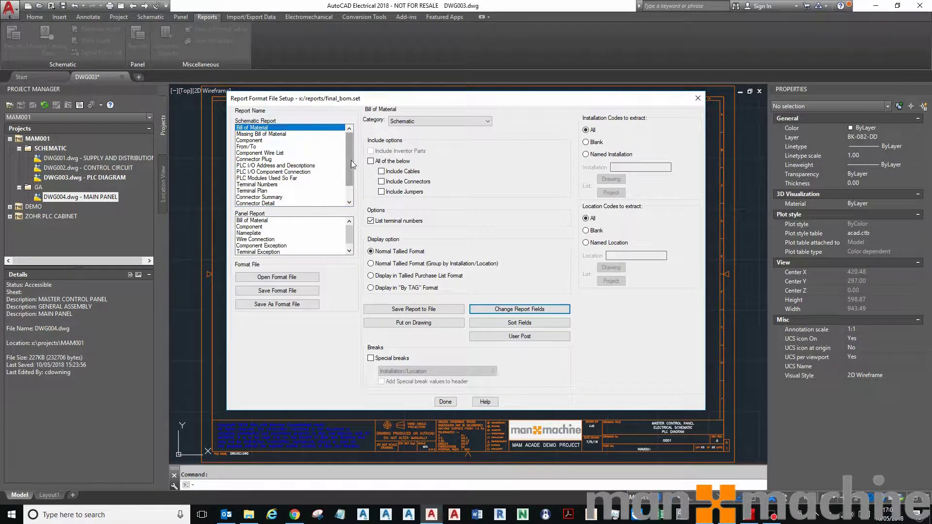
Save the Bill of Material format to x:/reports/final_bom.set and close the format setup
{"action": "scroll", "coordinate": [351, 160], "scroll_direction": "down", "scroll_amount": 1}
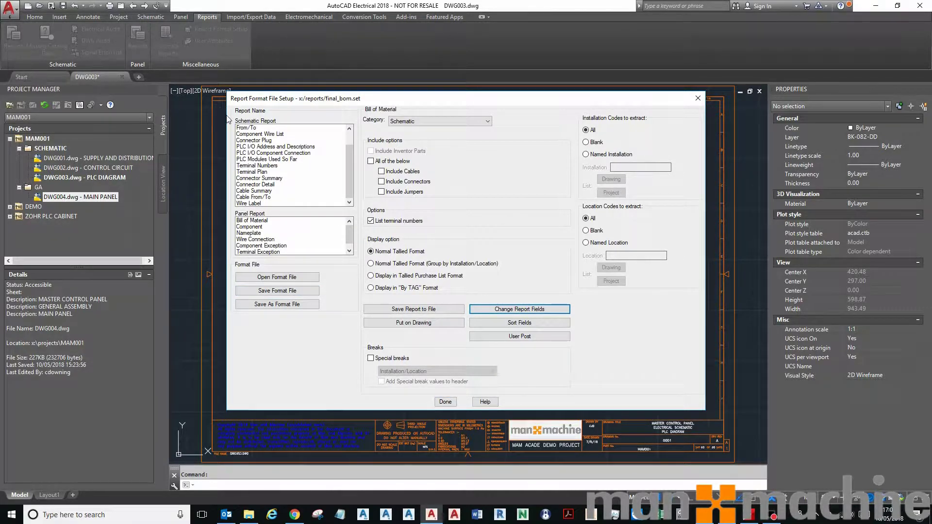
{"action": "left_click", "coordinate": [305, 294]}
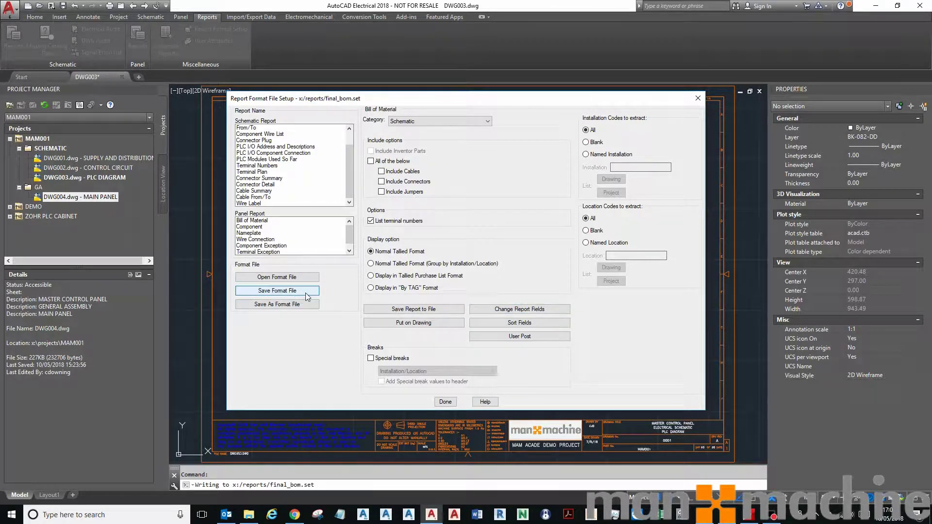
{"action": "left_click", "coordinate": [445, 401]}
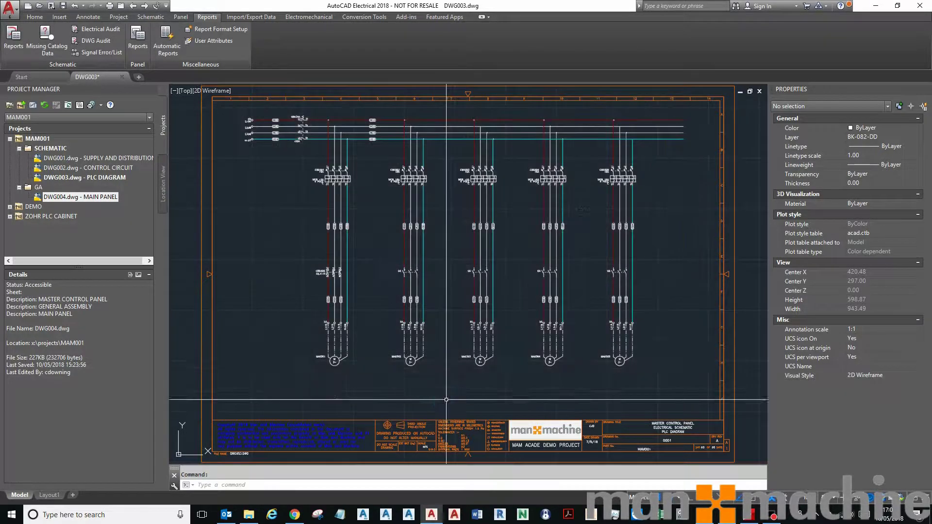
Add Bill of Material (final_bom.set) as table output, starting at DWG006 with GE_Drawing_Template.dwt
{"action": "left_click", "coordinate": [173, 52]}
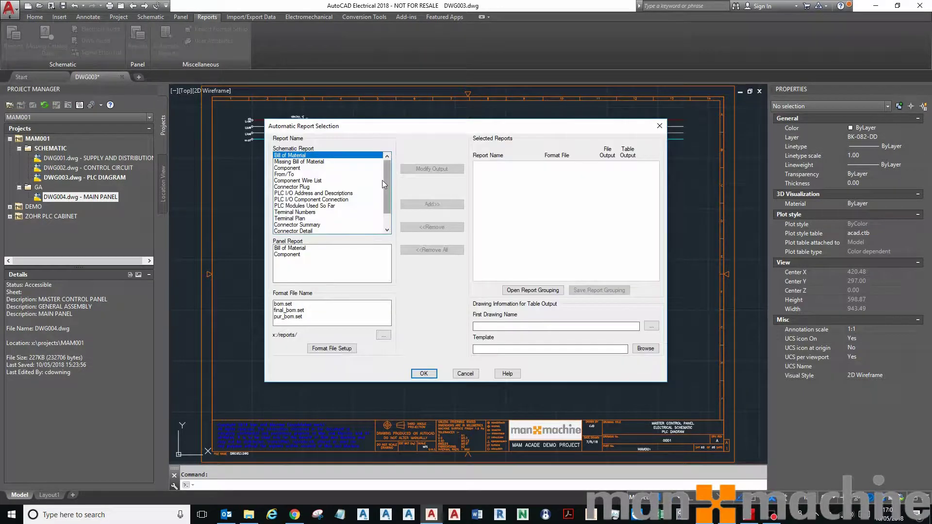
{"action": "left_click", "coordinate": [290, 310]}
{"action": "left_click", "coordinate": [430, 203]}
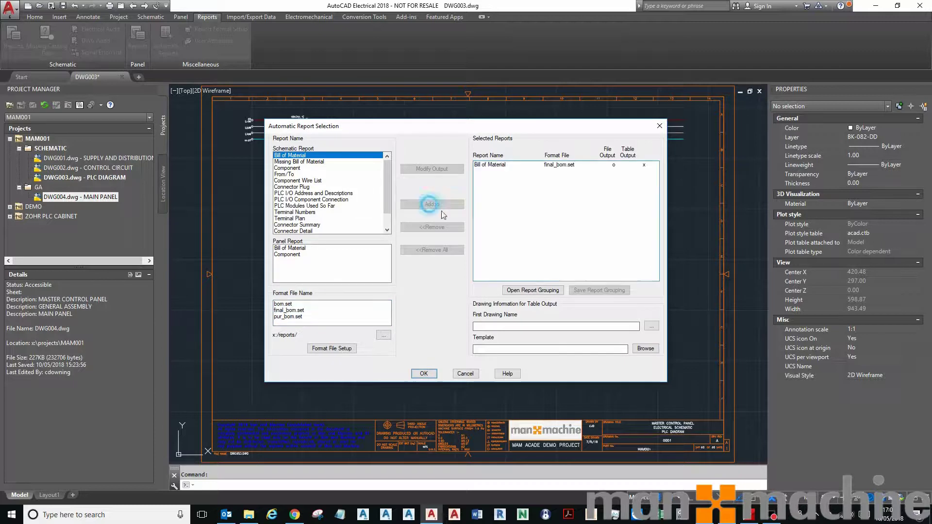
{"action": "left_click", "coordinate": [644, 164]}
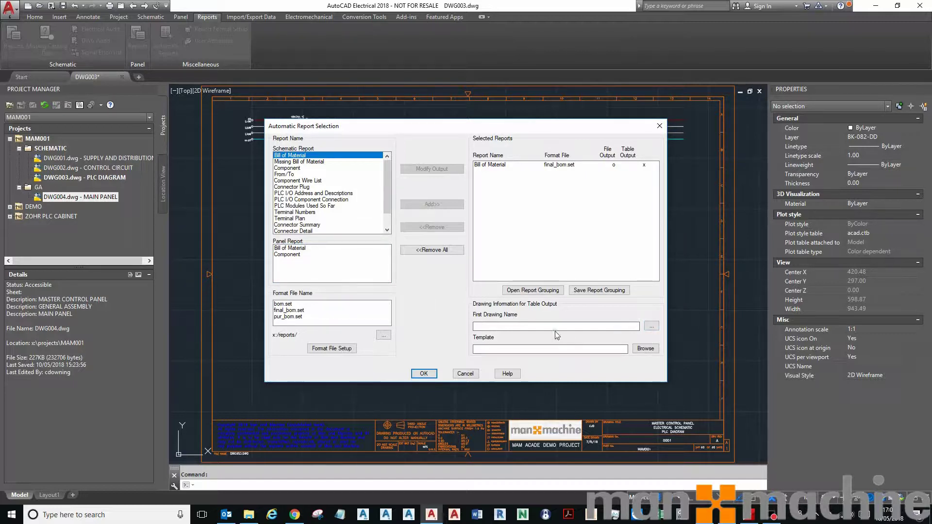
{"action": "type", "text": "DWG00"}
{"action": "left_click", "coordinate": [646, 349]}
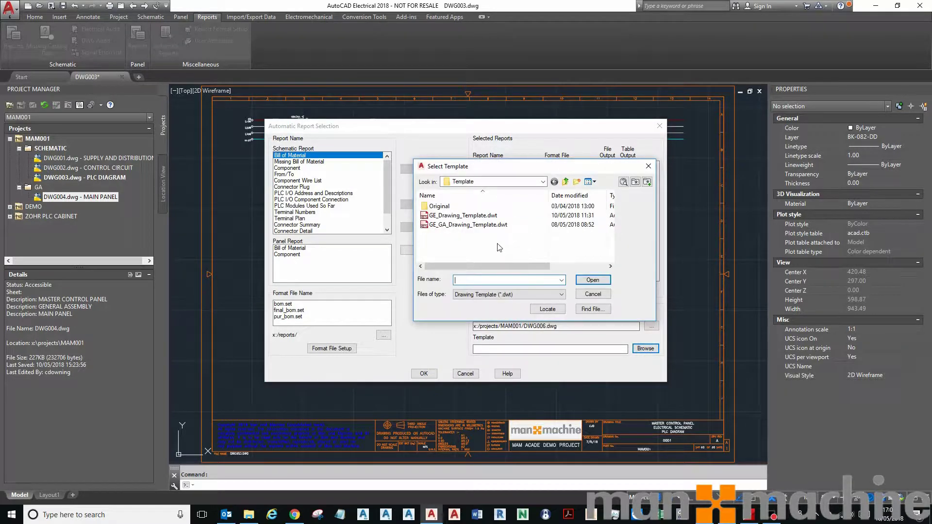
{"action": "left_click", "coordinate": [464, 215]}
{"action": "left_click", "coordinate": [600, 279]}
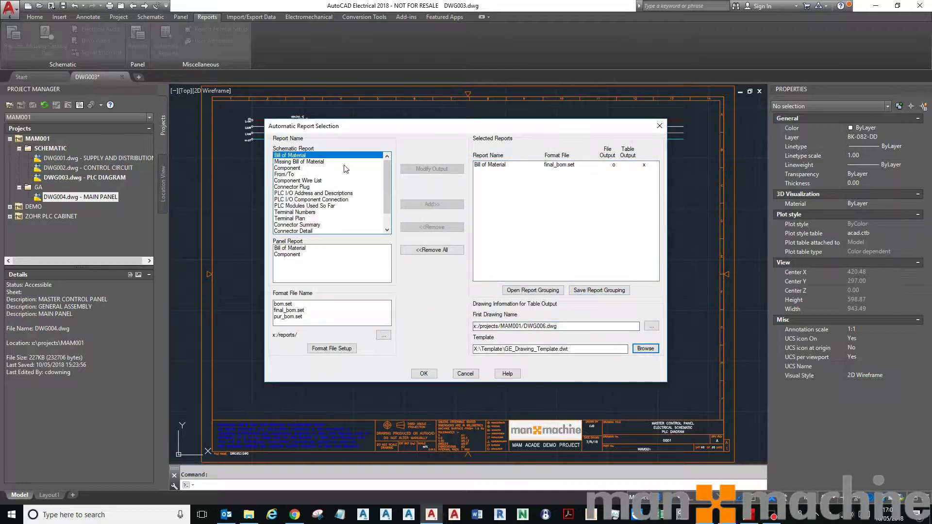
Add the From/To report using the final_wirefrm2.set format
{"action": "left_click", "coordinate": [285, 175]}
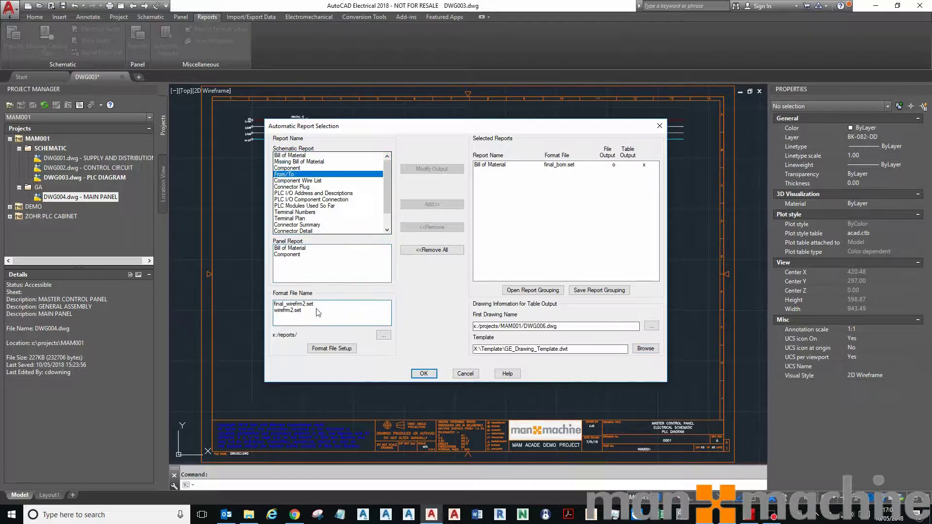
{"action": "left_click", "coordinate": [293, 304]}
{"action": "left_click", "coordinate": [427, 205]}
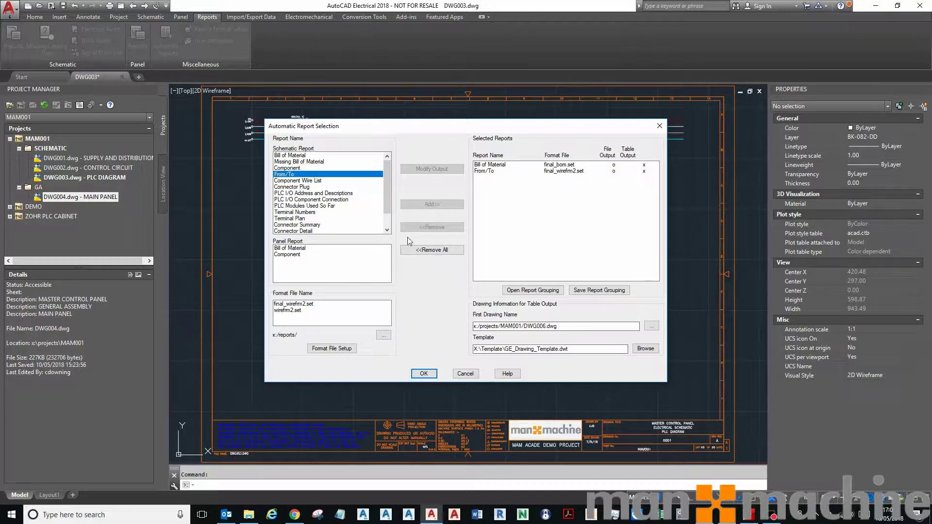
{"action": "scroll", "coordinate": [386, 212], "scroll_direction": "down", "scroll_amount": 1}
{"action": "left_click", "coordinate": [310, 205]}
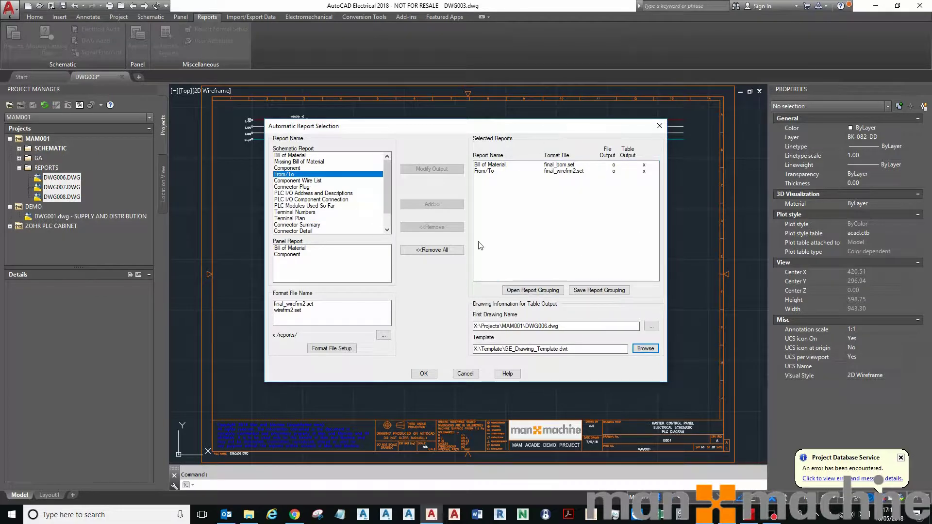
Save the report selection as Report Group.rgf in X:\Projects\MAM001, replacing the existing file
{"action": "left_click", "coordinate": [617, 291]}
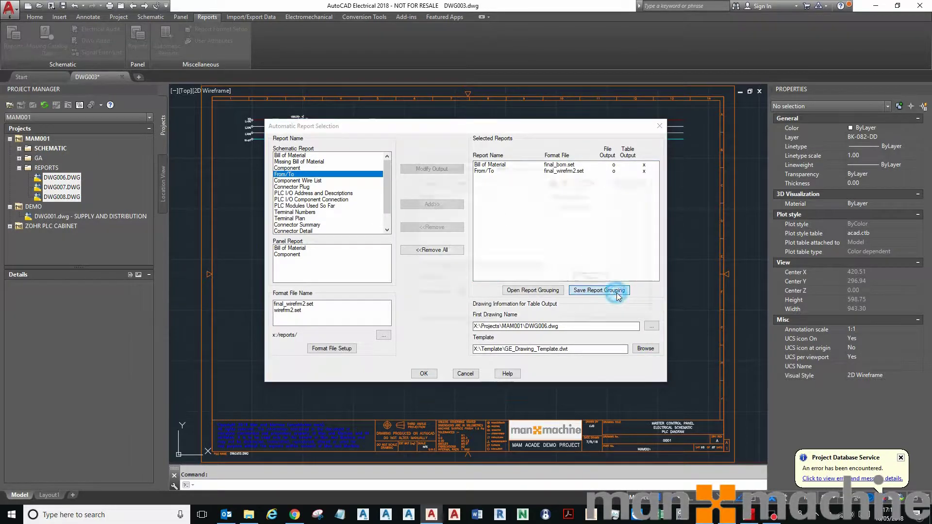
{"action": "left_click", "coordinate": [477, 180]}
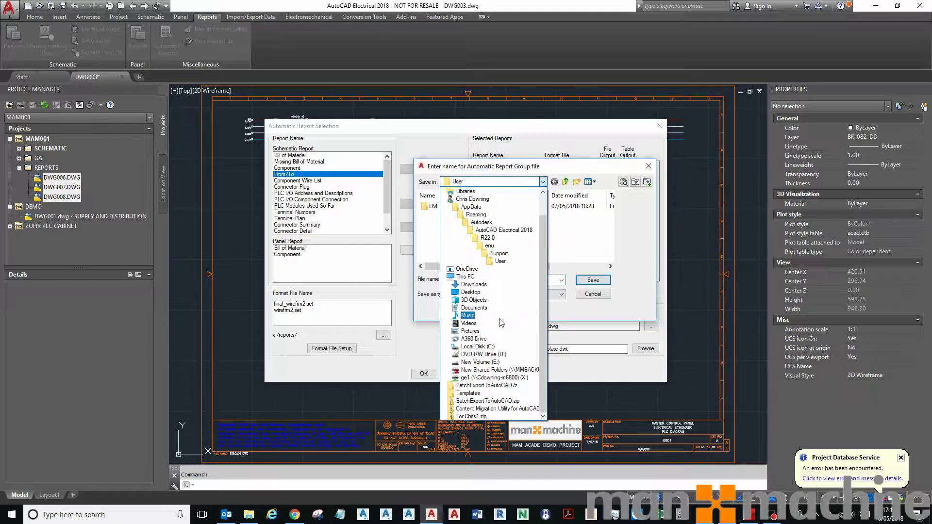
{"action": "left_click", "coordinate": [491, 321]}
{"action": "scroll", "coordinate": [466, 233], "scroll_direction": "down", "scroll_amount": 3}
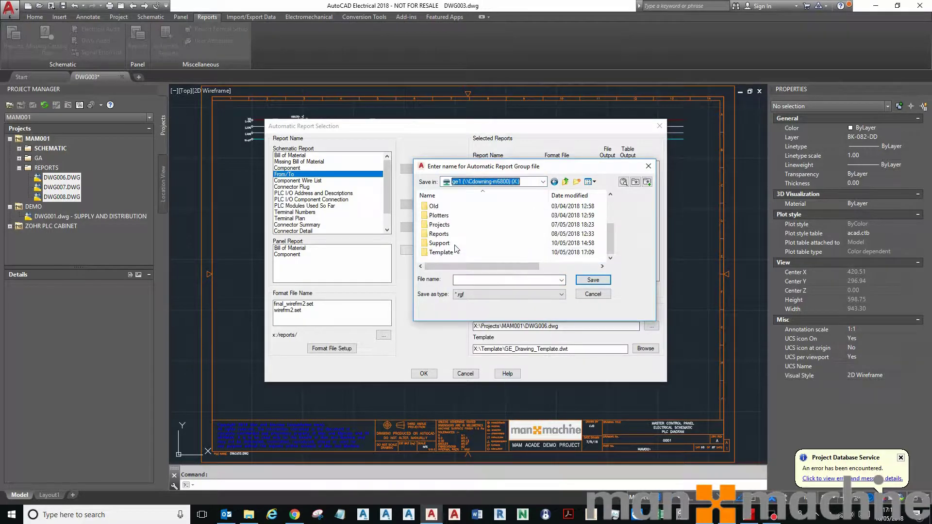
{"action": "double_click", "coordinate": [450, 224]}
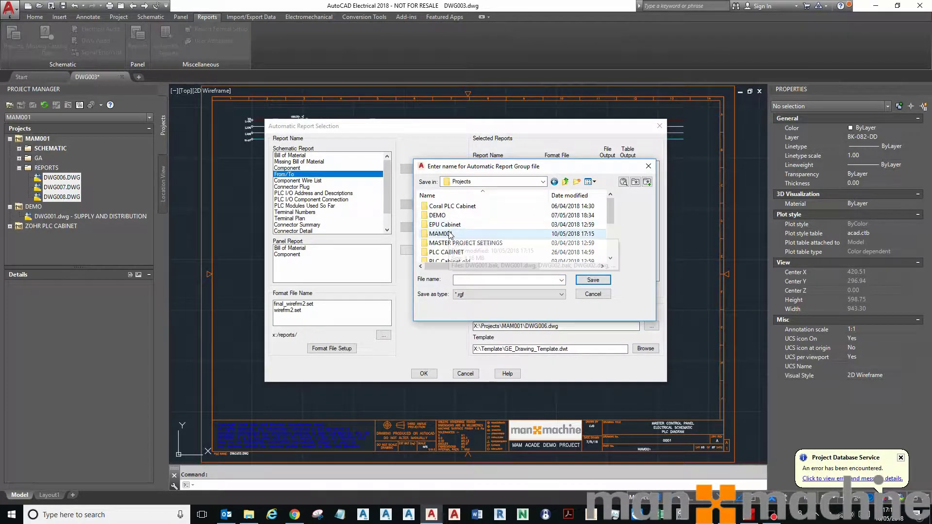
{"action": "double_click", "coordinate": [450, 234]}
{"action": "left_click", "coordinate": [466, 281]}
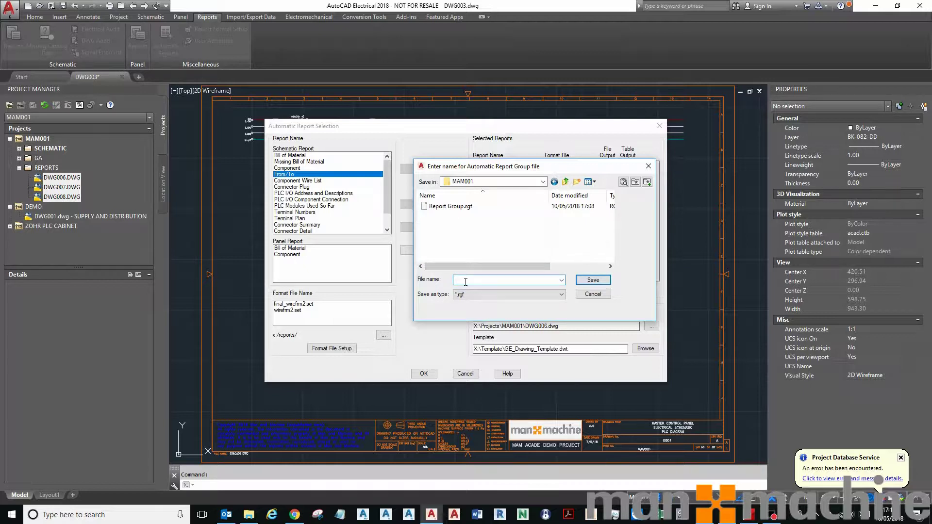
{"action": "type", "text": "R"}
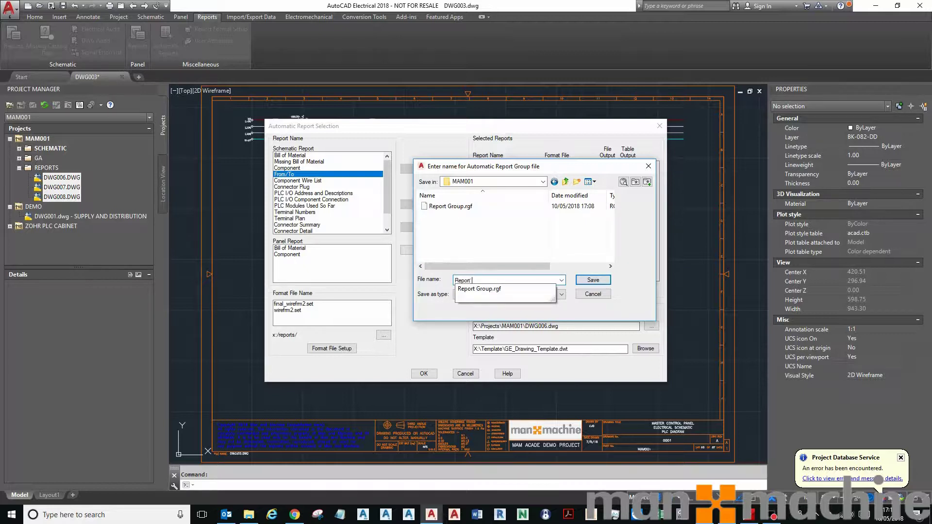
{"action": "type", "text": "eport"}
{"action": "left_click", "coordinate": [498, 290]}
{"action": "key", "text": "Return"}
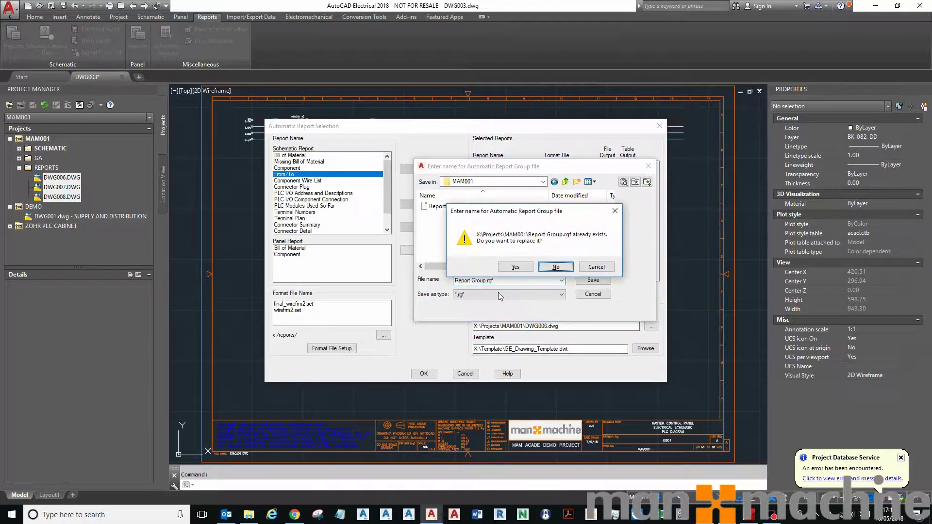
{"action": "left_click", "coordinate": [515, 267]}
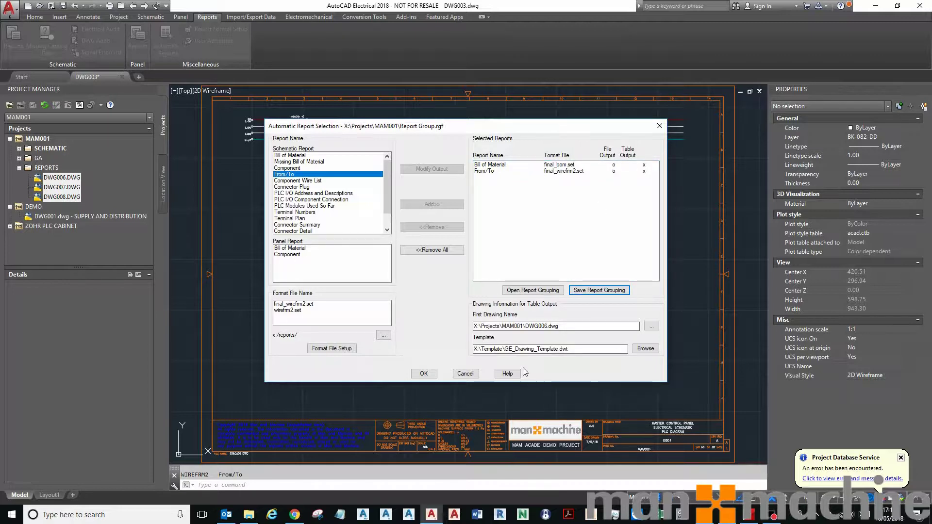
Run the selected reports and confirm saving the current drawing
{"action": "left_click", "coordinate": [433, 372]}
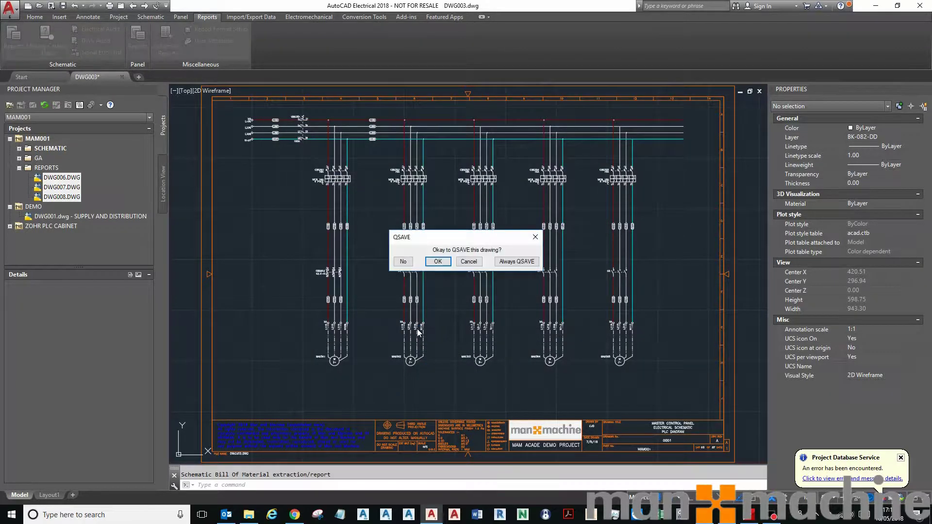
{"action": "left_click", "coordinate": [440, 262]}
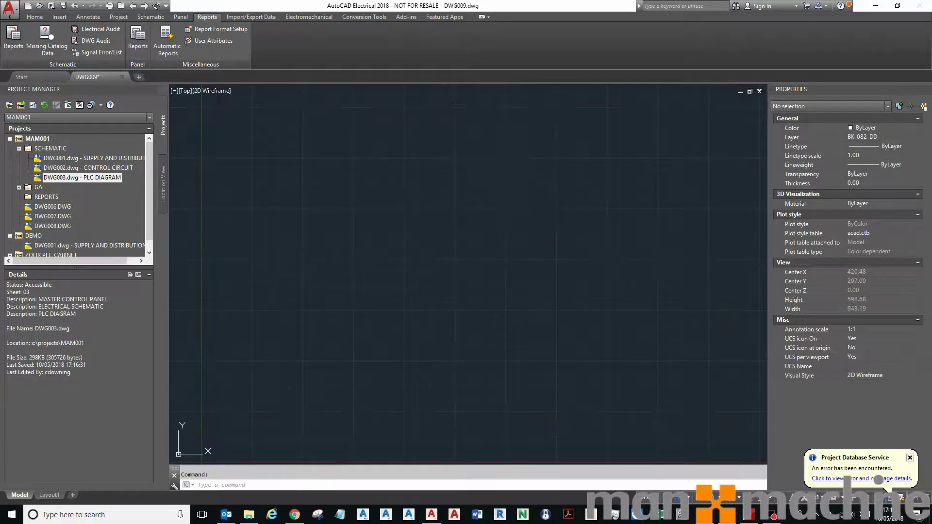
Move DWG006 through DWG008 into the REPORTS folder of the project tree
{"action": "left_click", "coordinate": [57, 226]}
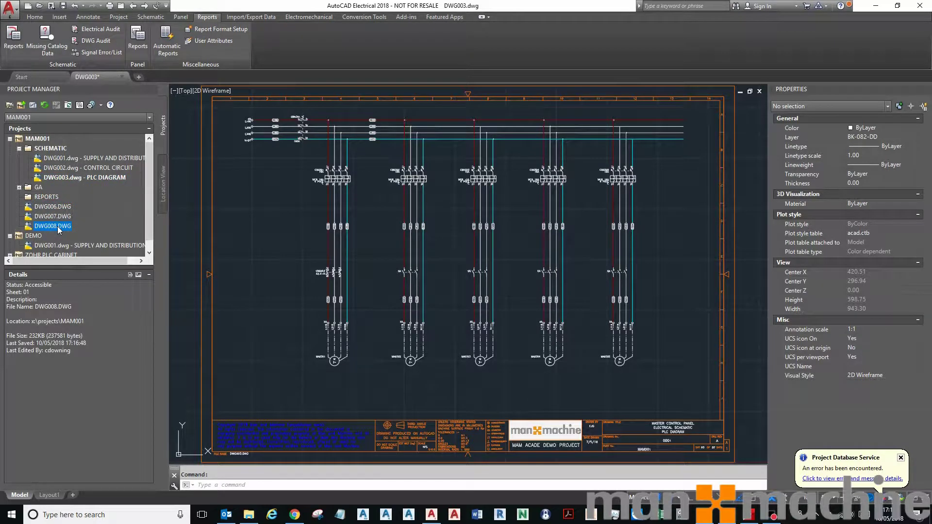
{"action": "left_click", "coordinate": [60, 208], "text": "shift"}
{"action": "left_click_drag", "start_coordinate": [56, 206], "coordinate": [46, 198]}
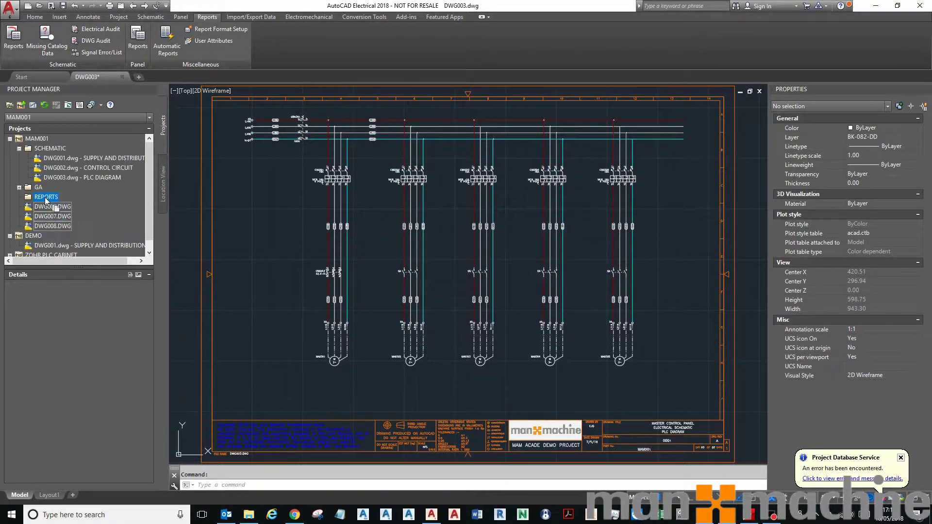
{"action": "left_click", "coordinate": [19, 197]}
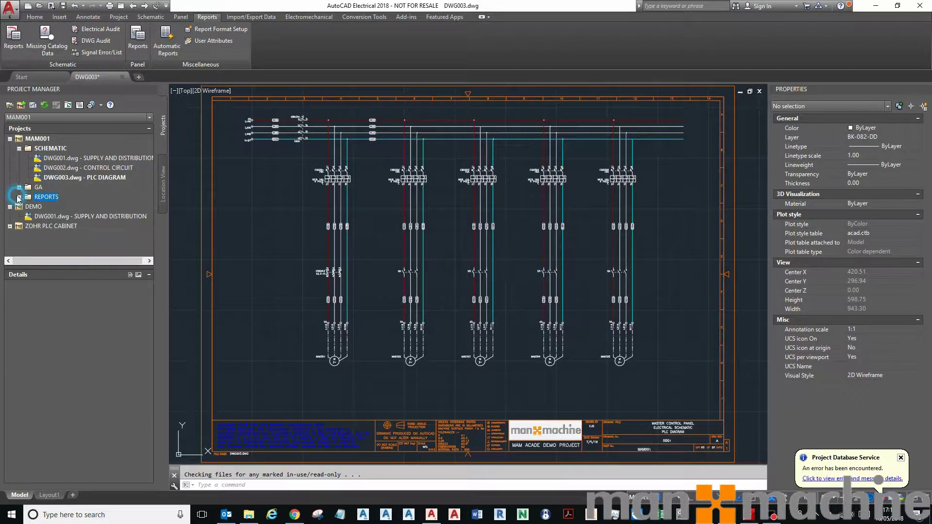
{"action": "left_click", "coordinate": [19, 196]}
Open DWG006 to check its Bill of Materials table, then advance to DWG007
{"action": "left_click", "coordinate": [57, 207]}
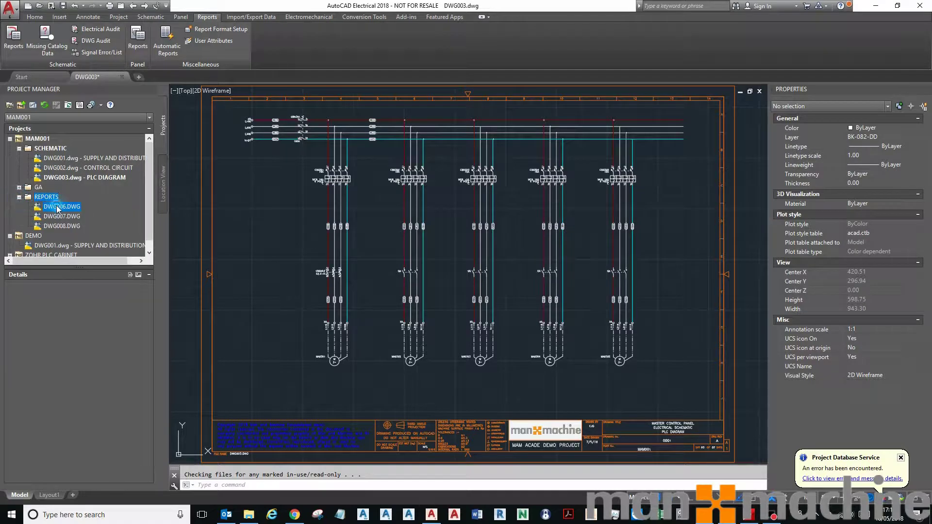
{"action": "double_click", "coordinate": [58, 207]}
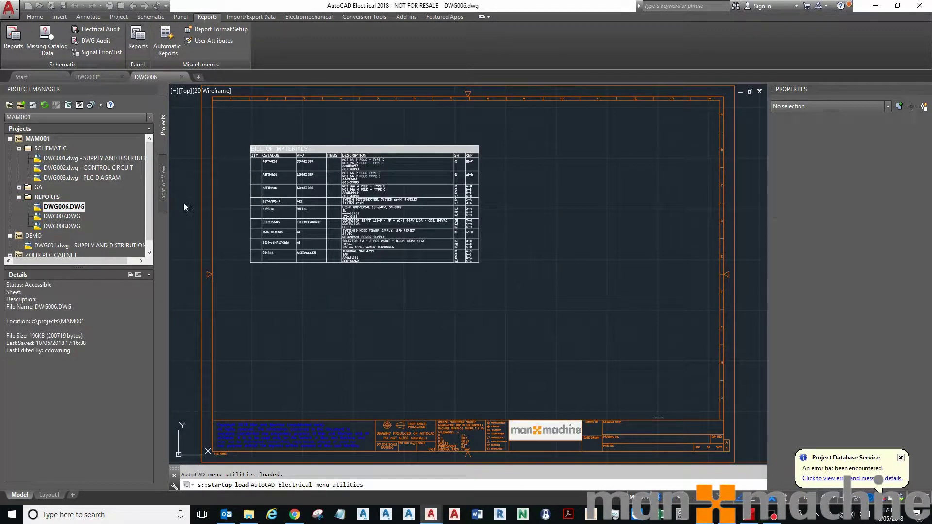
{"action": "scroll", "coordinate": [364, 168], "scroll_direction": "up", "scroll_amount": 2}
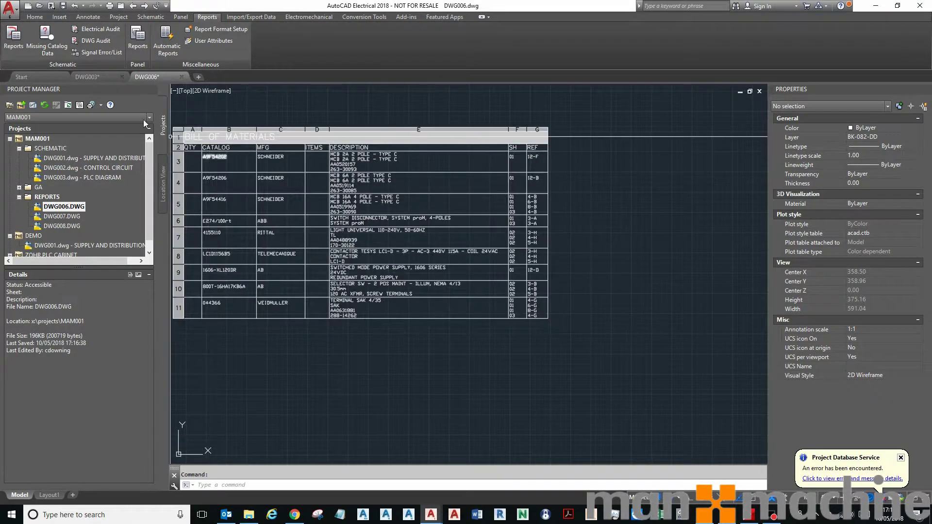
{"action": "left_click", "coordinate": [144, 6]}
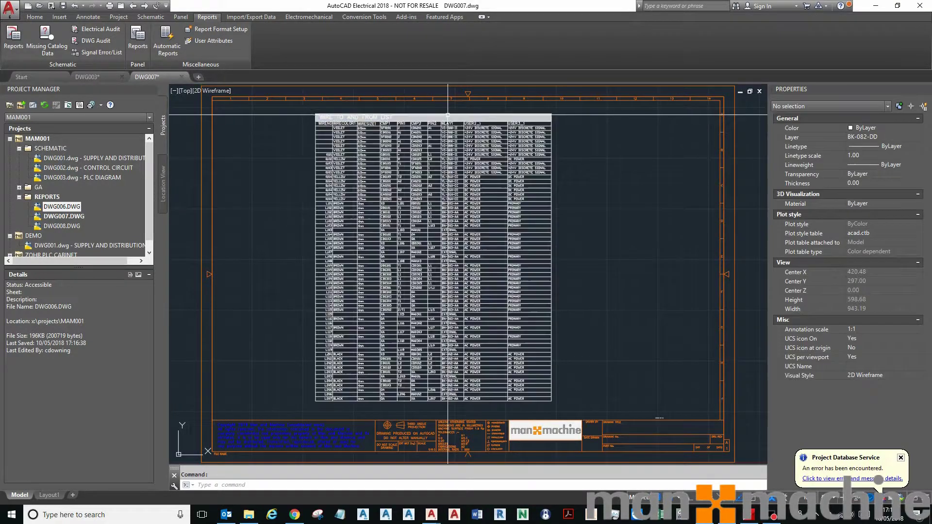
Zoom and pan over DWG007's wire from/to table, then move on to DWG008
{"action": "scroll", "coordinate": [448, 115], "scroll_direction": "up", "scroll_amount": 2}
{"action": "left_click", "coordinate": [275, 137]}
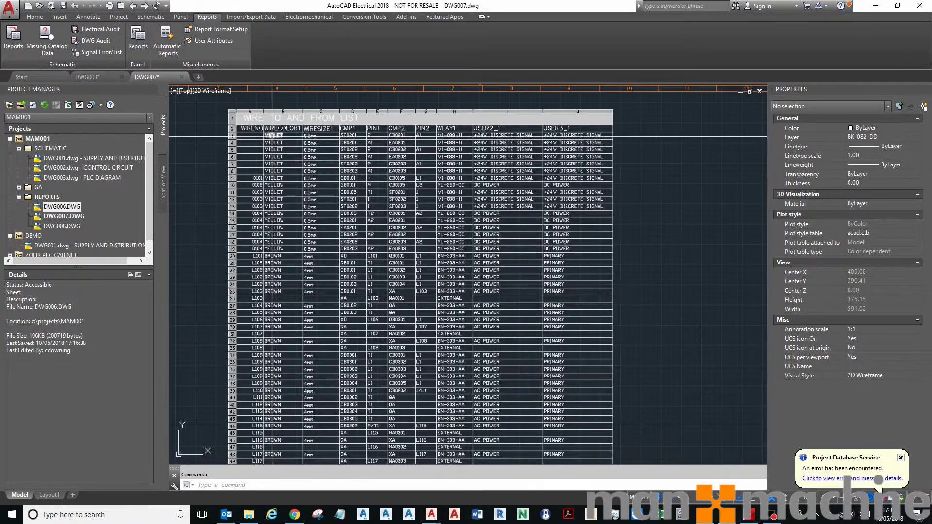
{"action": "key", "text": "Escape"}
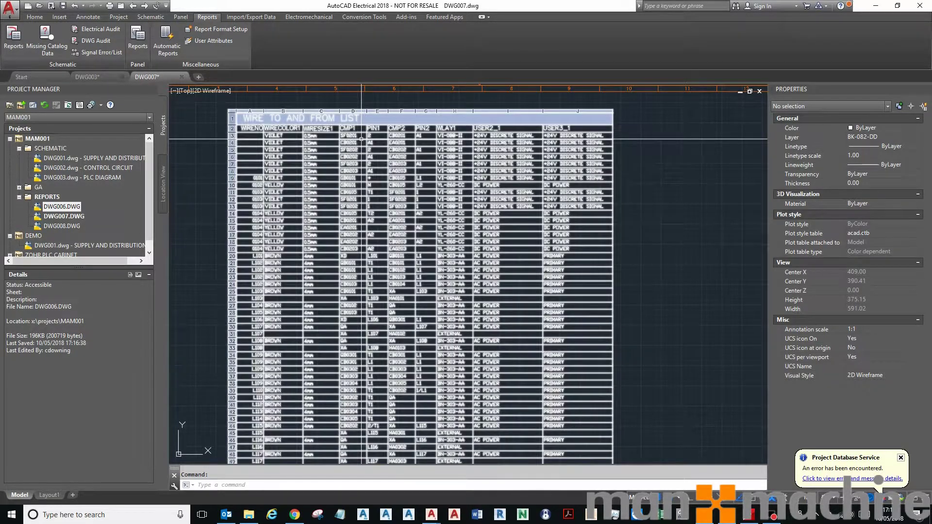
{"action": "scroll", "coordinate": [361, 139], "scroll_direction": "up", "scroll_amount": 2}
{"action": "left_click", "coordinate": [374, 134]}
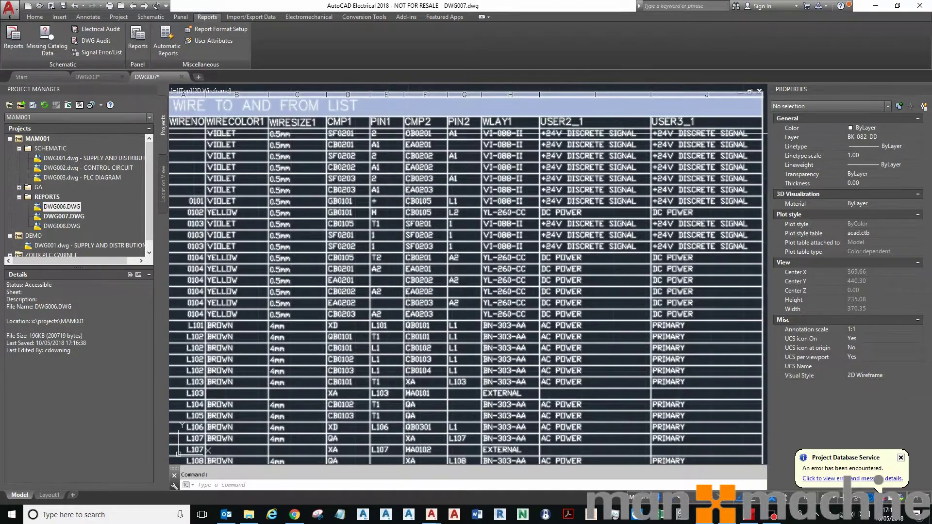
{"action": "key", "text": "Escape"}
{"action": "middle_click_drag", "start_coordinate": [434, 131], "coordinate": [416, 139]}
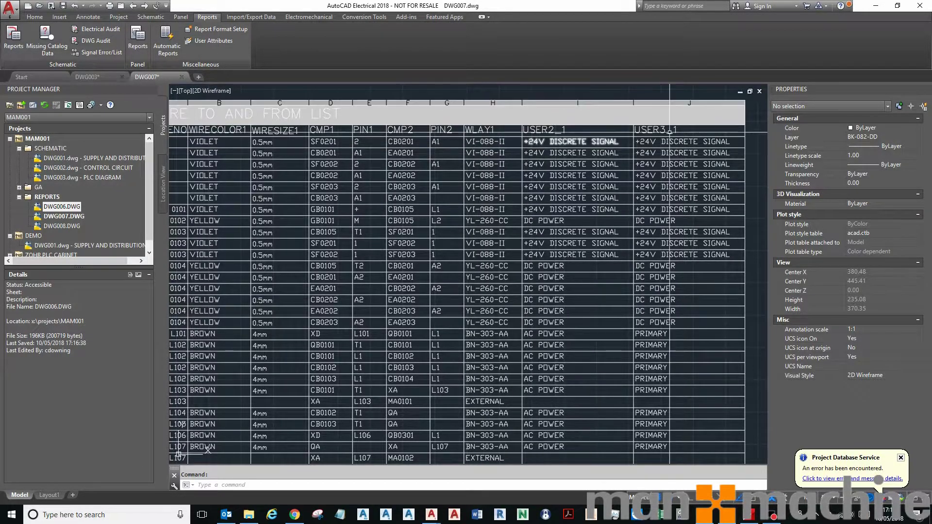
{"action": "scroll", "coordinate": [711, 208], "scroll_direction": "down", "scroll_amount": 2}
{"action": "mouse_move", "coordinate": [711, 208]}
{"action": "middle_mouse_down"}
{"action": "mouse_move", "coordinate": [697, 235]}
{"action": "mouse_move", "coordinate": [672, 243]}
{"action": "mouse_move", "coordinate": [505, 251]}
{"action": "middle_mouse_up"}
{"action": "scroll", "coordinate": [443, 223], "scroll_direction": "down", "scroll_amount": 2}
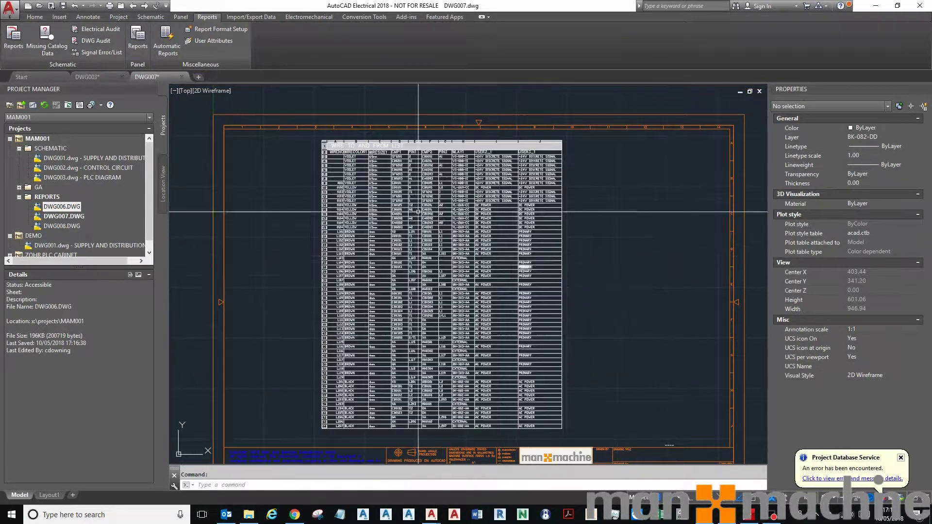
{"action": "left_click", "coordinate": [144, 8]}
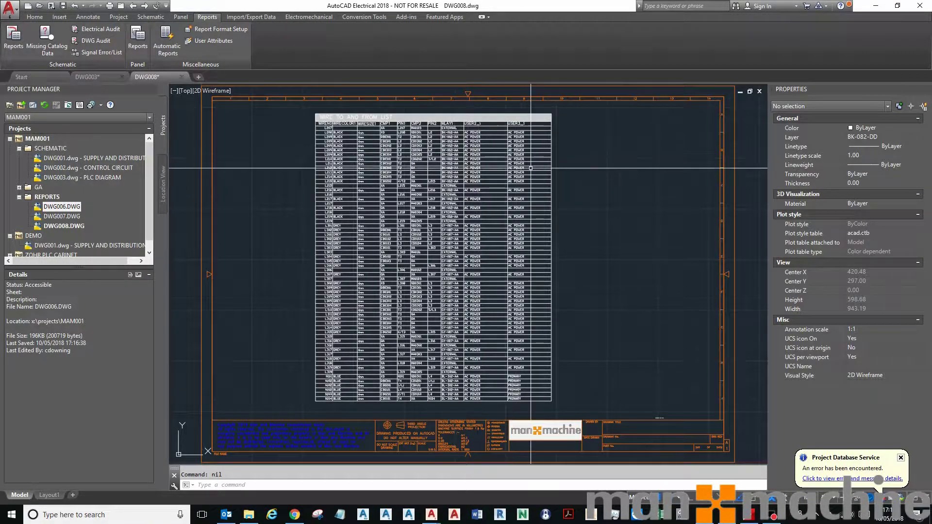
In Title Block Update, set the resequence start to 0 and clear the sheet maximum
{"action": "left_click", "coordinate": [416, 146]}
{"action": "key", "text": "Escape"}
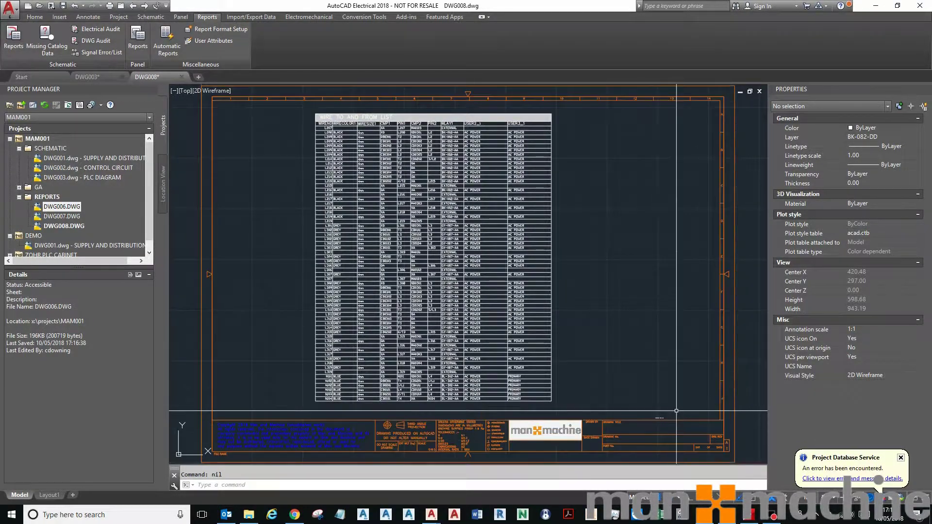
{"action": "left_click", "coordinate": [121, 17]}
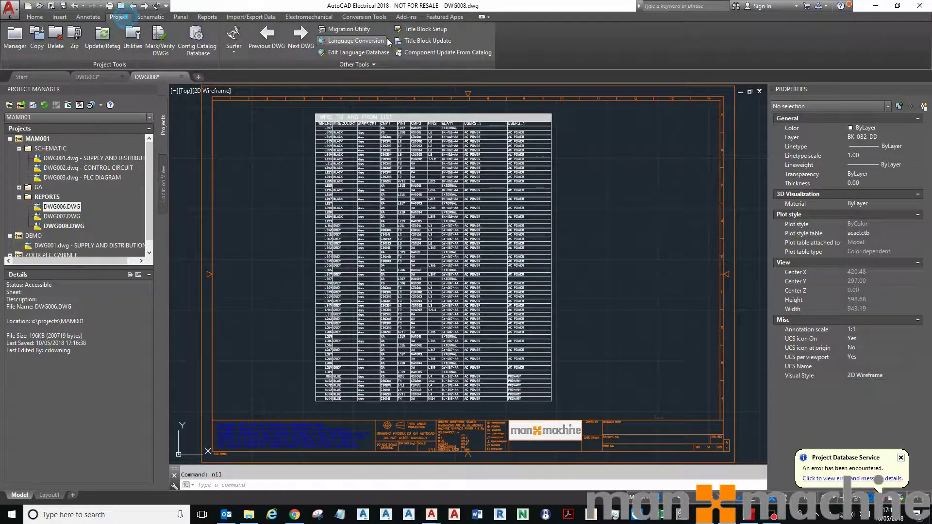
{"action": "left_click", "coordinate": [446, 41]}
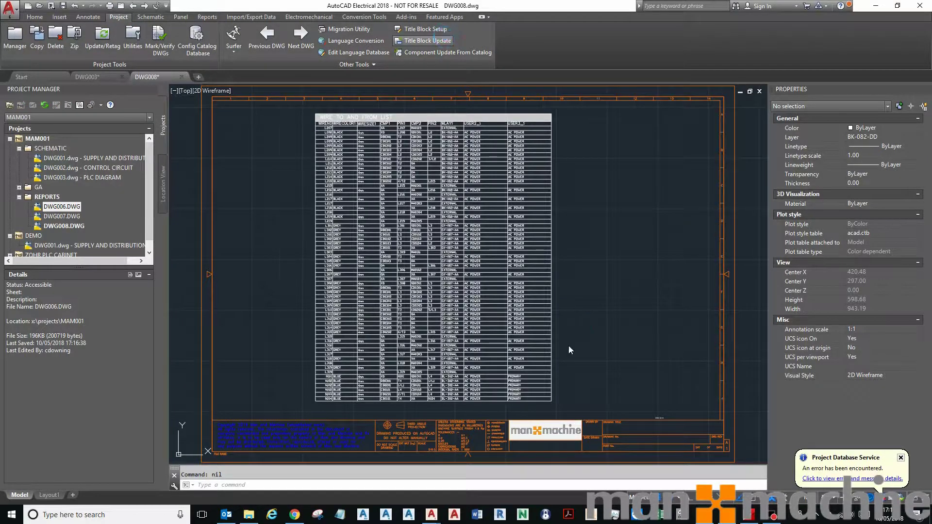
{"action": "double_click", "coordinate": [622, 346]}
{"action": "type", "text": "01"}
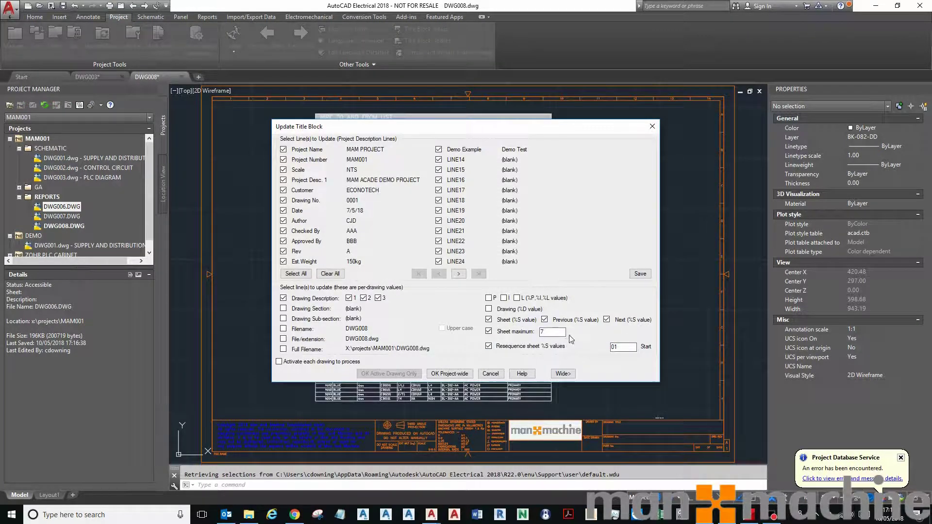
{"action": "double_click", "coordinate": [553, 332]}
{"action": "key", "text": "BackSpace"}
Apply the title block update project-wide to all drawings, then fit DWG008's sheet in view
{"action": "left_click", "coordinate": [450, 374]}
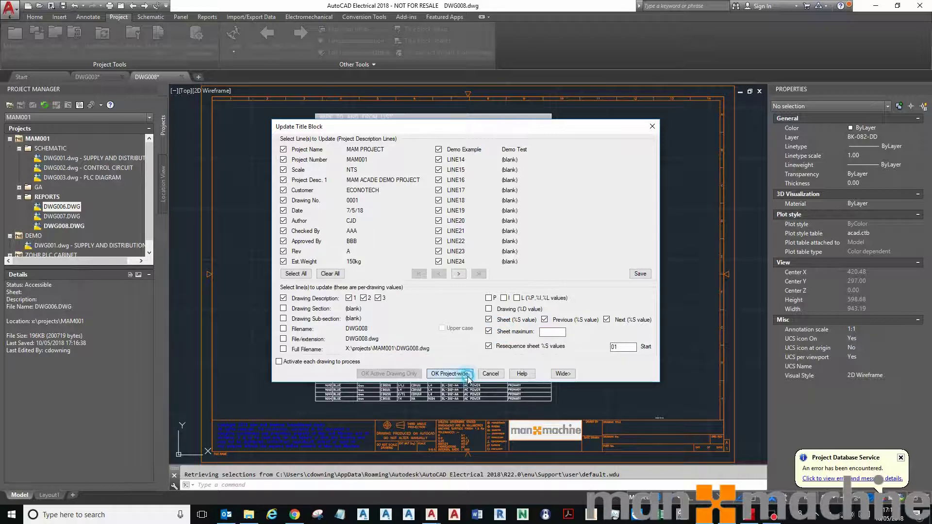
{"action": "left_click", "coordinate": [329, 253]}
{"action": "left_click", "coordinate": [433, 361]}
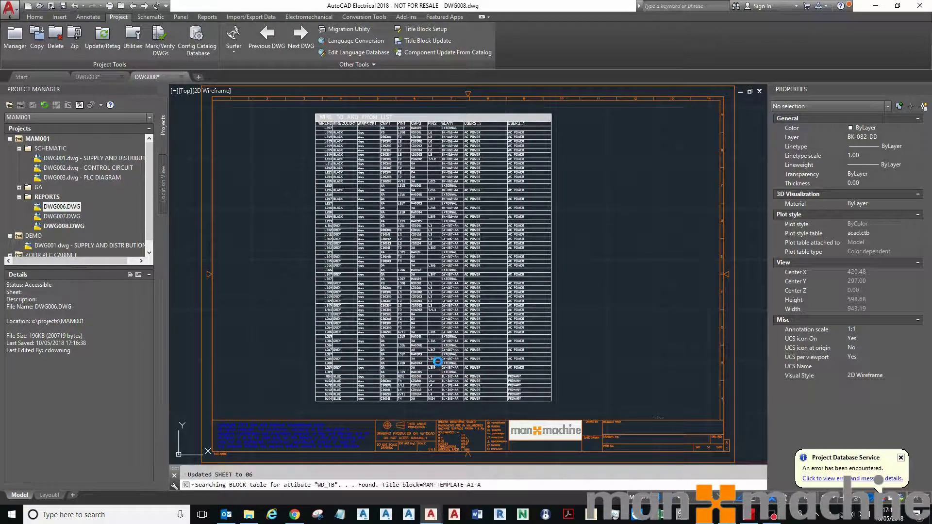
{"action": "scroll", "coordinate": [438, 362], "scroll_direction": "up", "scroll_amount": 5}
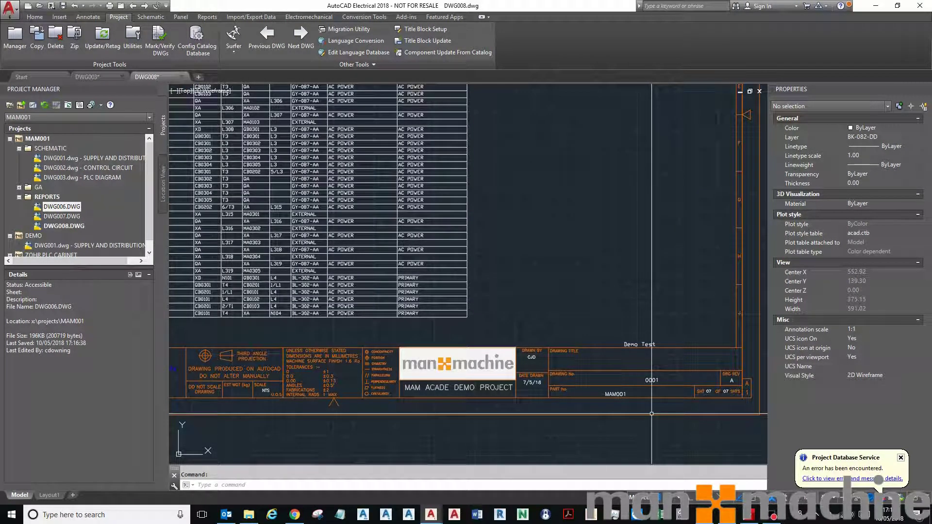
{"action": "middle_click", "coordinate": [505, 291]}
{"action": "middle_click", "coordinate": [505, 291]}
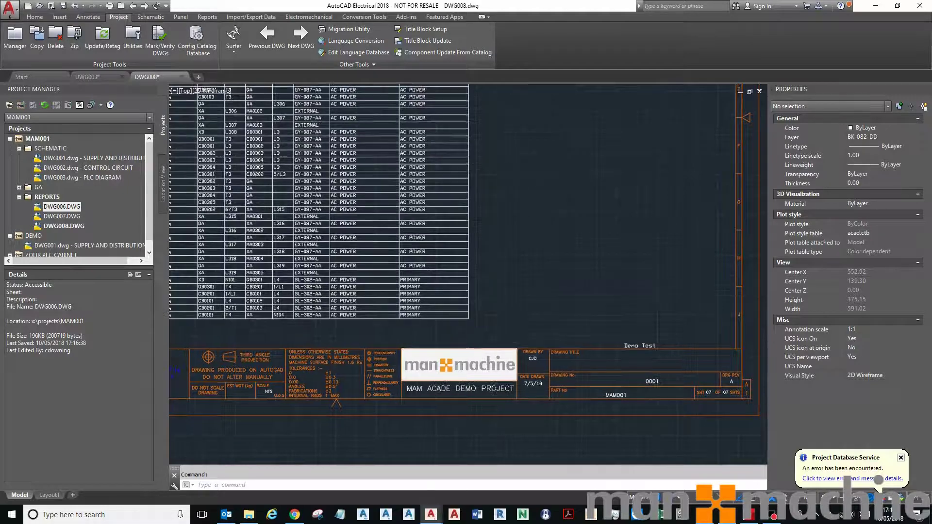